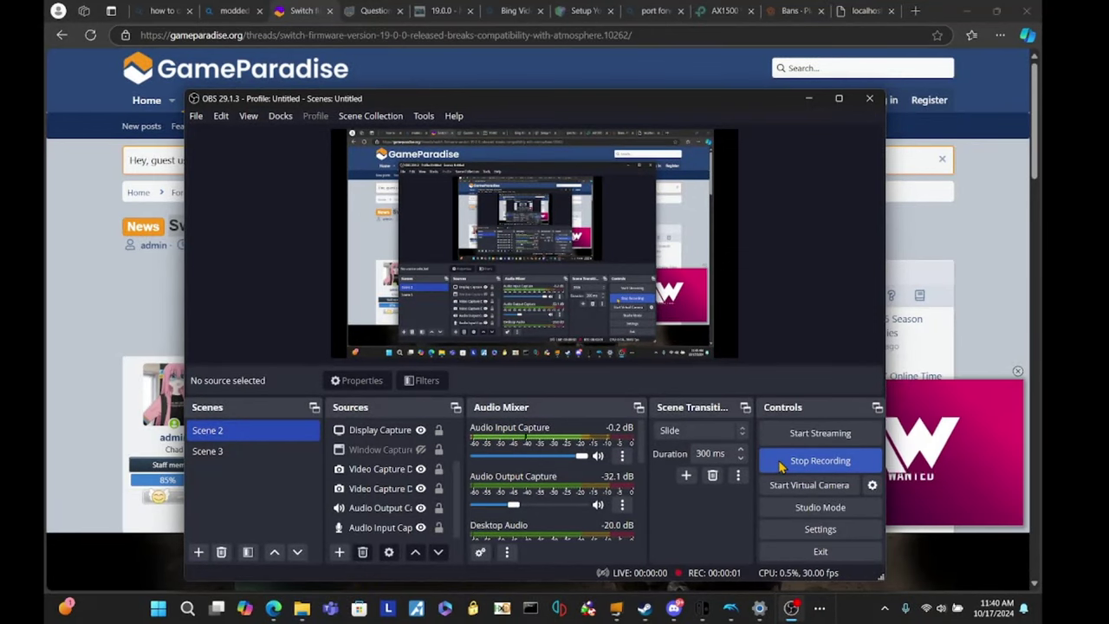
Clear the recording window away and examine the GameParadise article about Switch firmware 19.0.0 and Atmosphere compatibility.
left_click(807, 100)
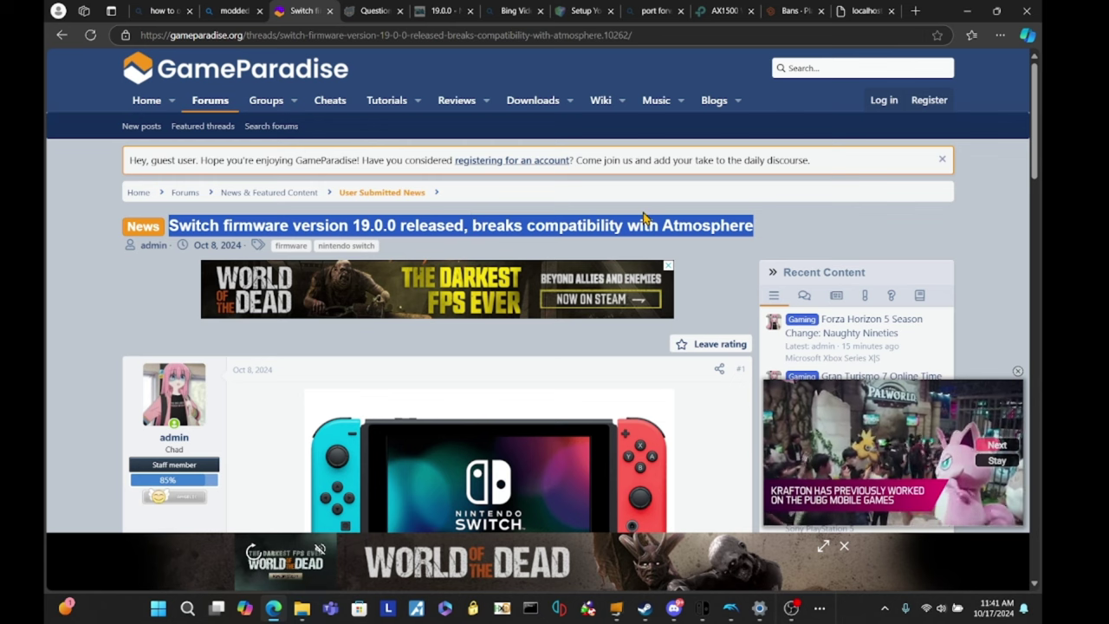
scroll(676, 221, "down", 2)
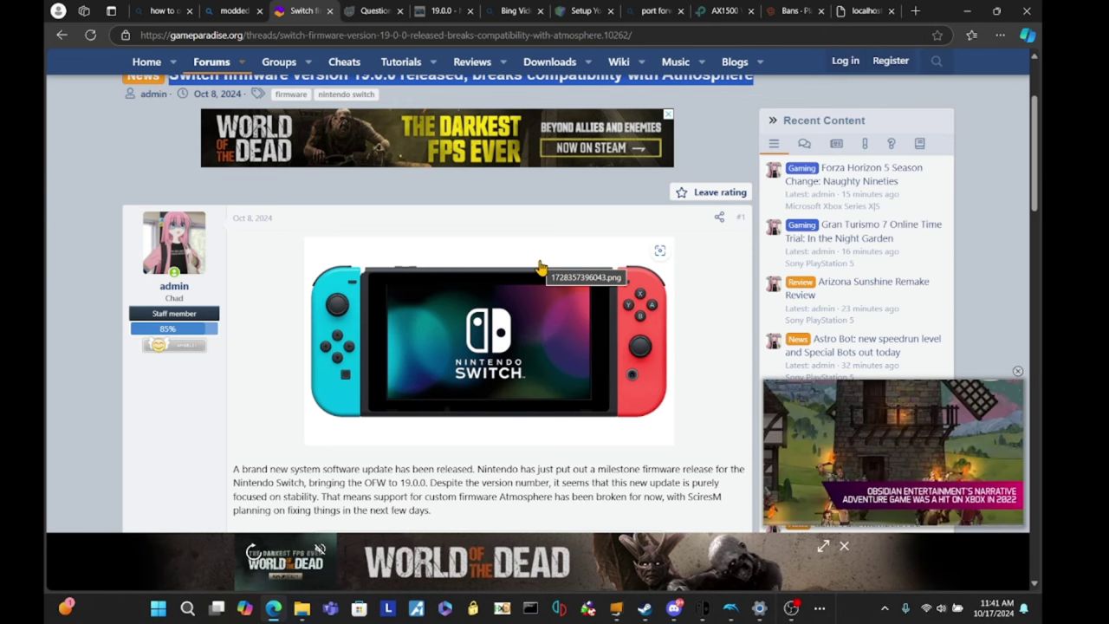
scroll(385, 462, "down", 1)
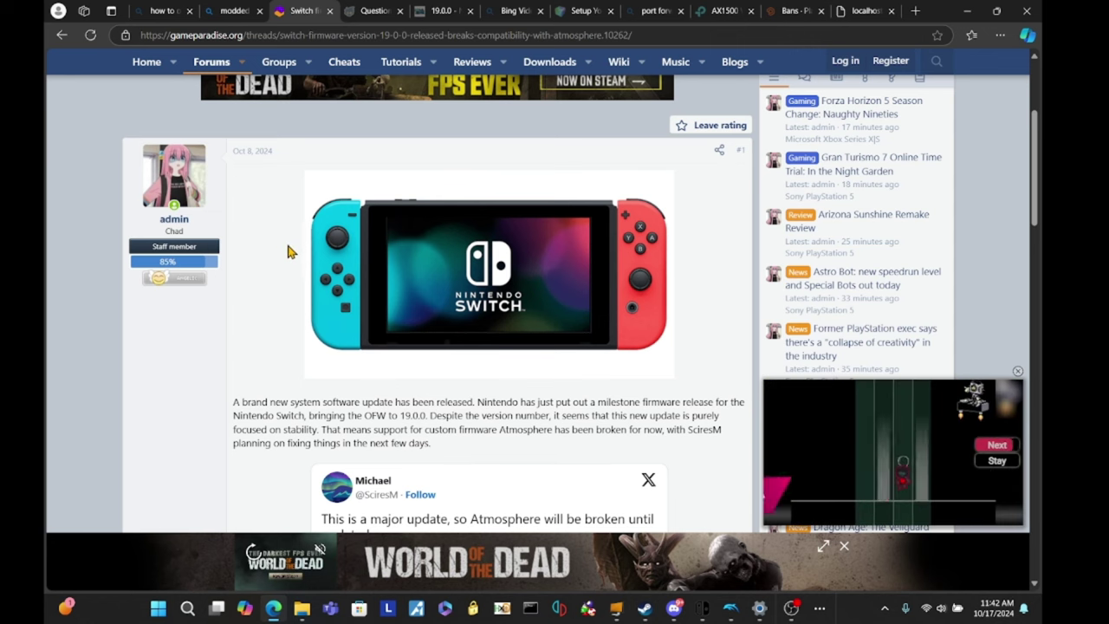
scroll(291, 251, "up", 3)
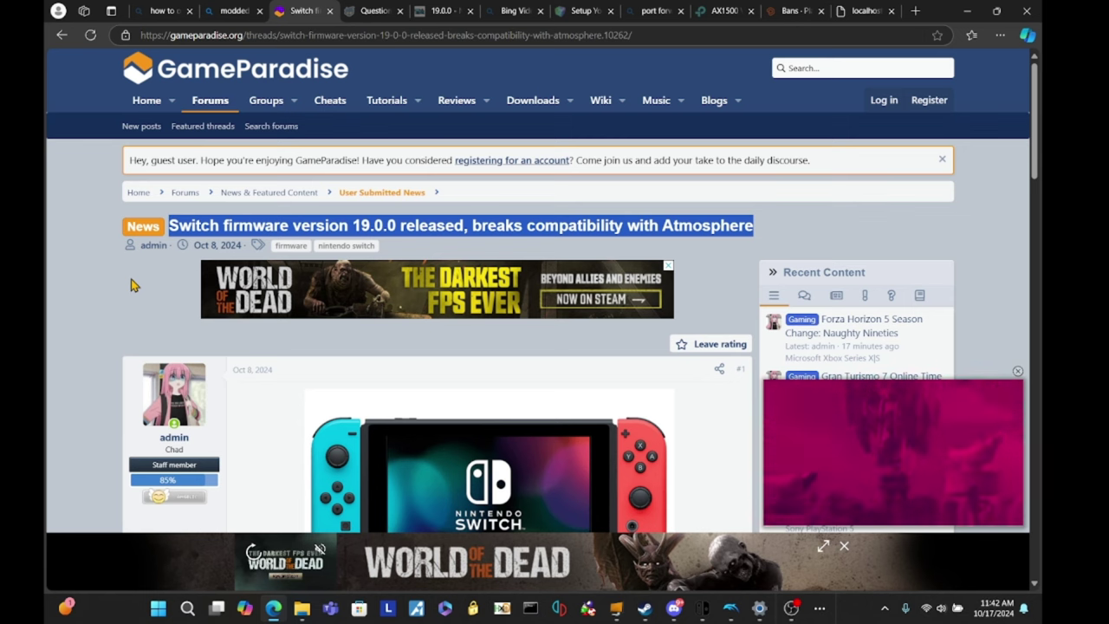
left_click(787, 609)
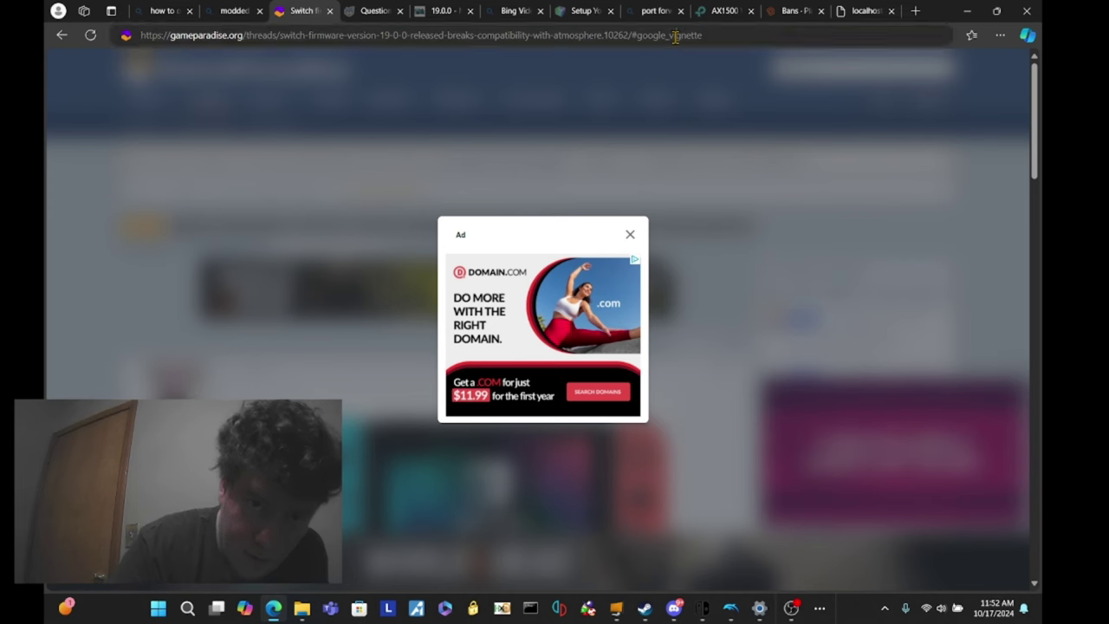
Search the web for tegrarcmgui and open the eliboa/TegraRcmGUI releases page on GitHub at the v2.6 assets.
left_click(675, 35)
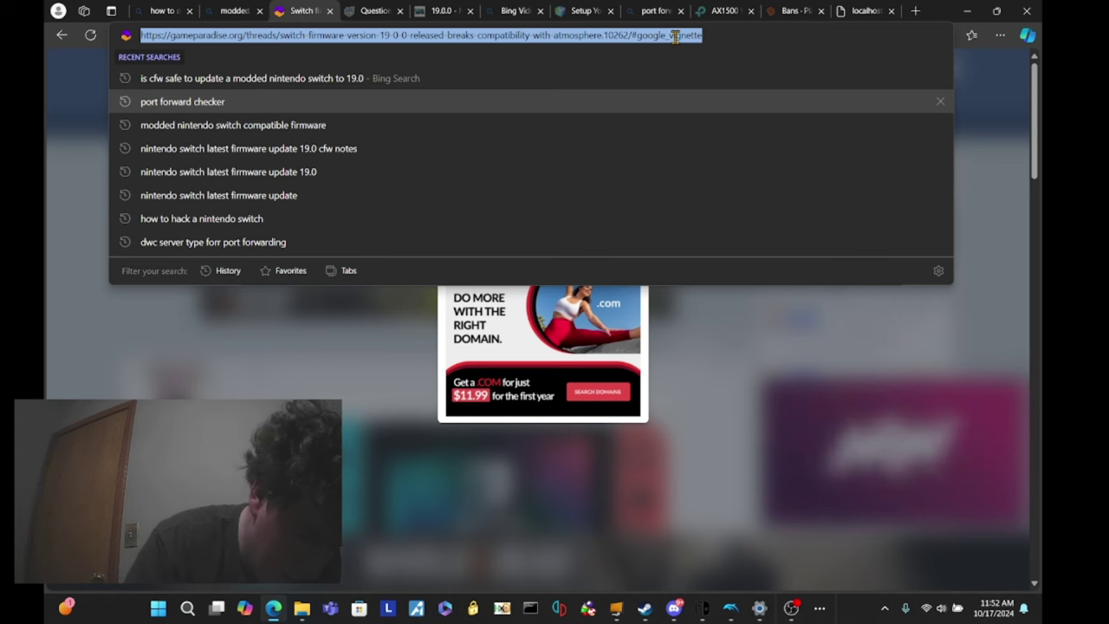
type("tegra")
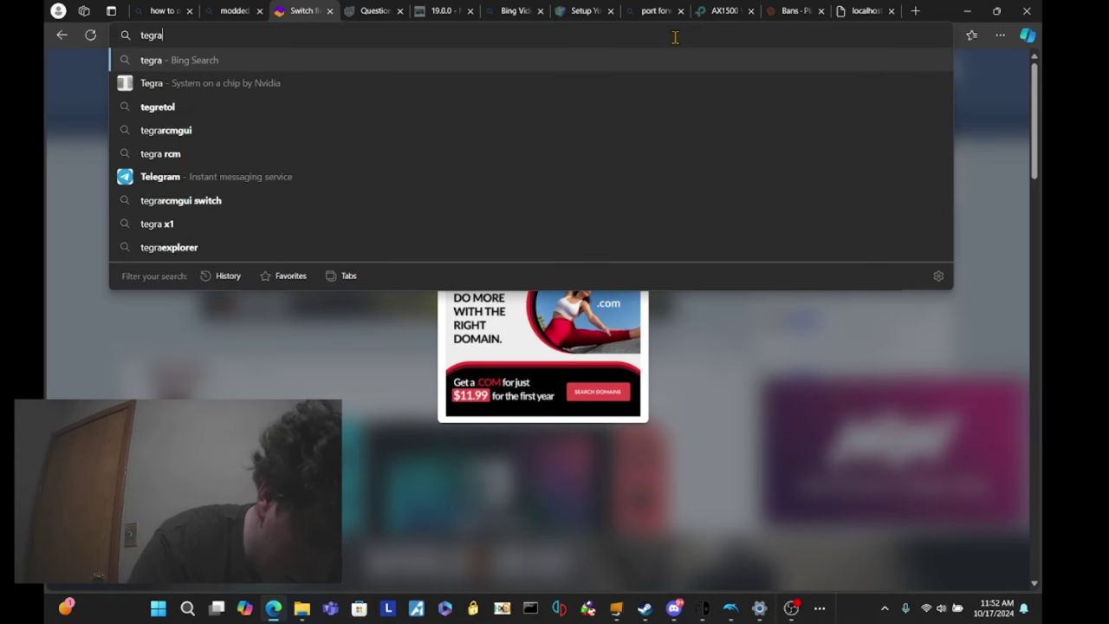
type("rcm")
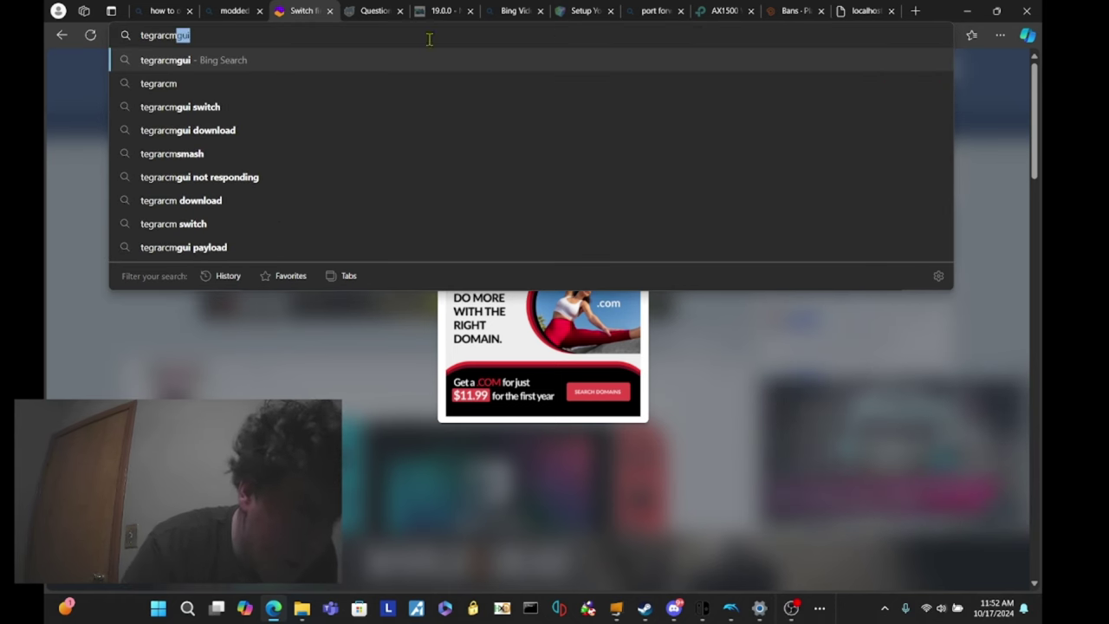
key("Return")
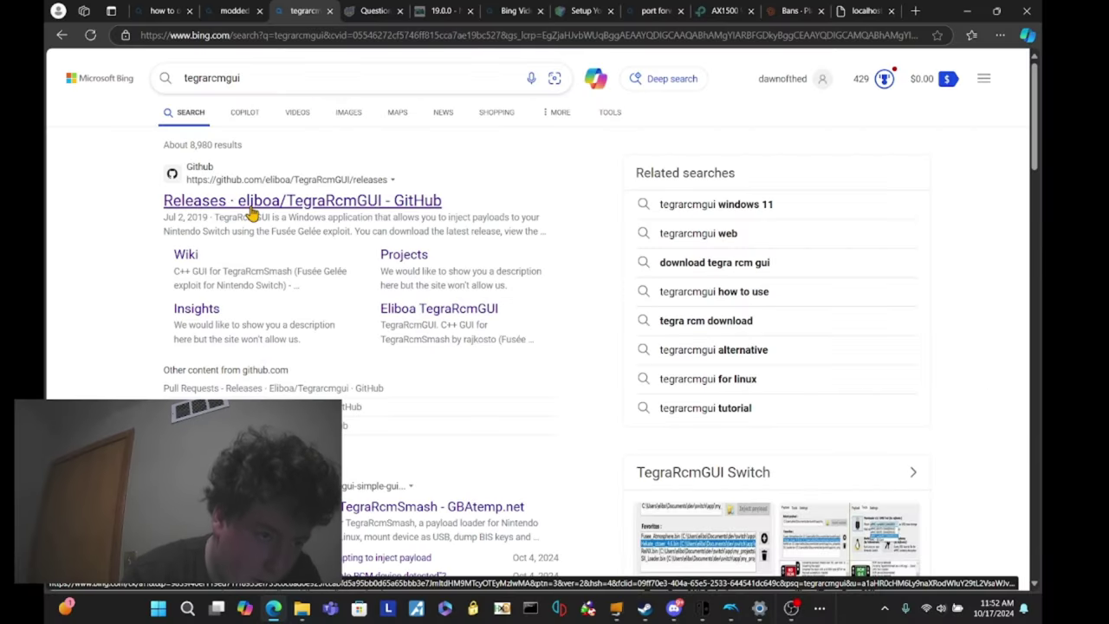
left_click(250, 211)
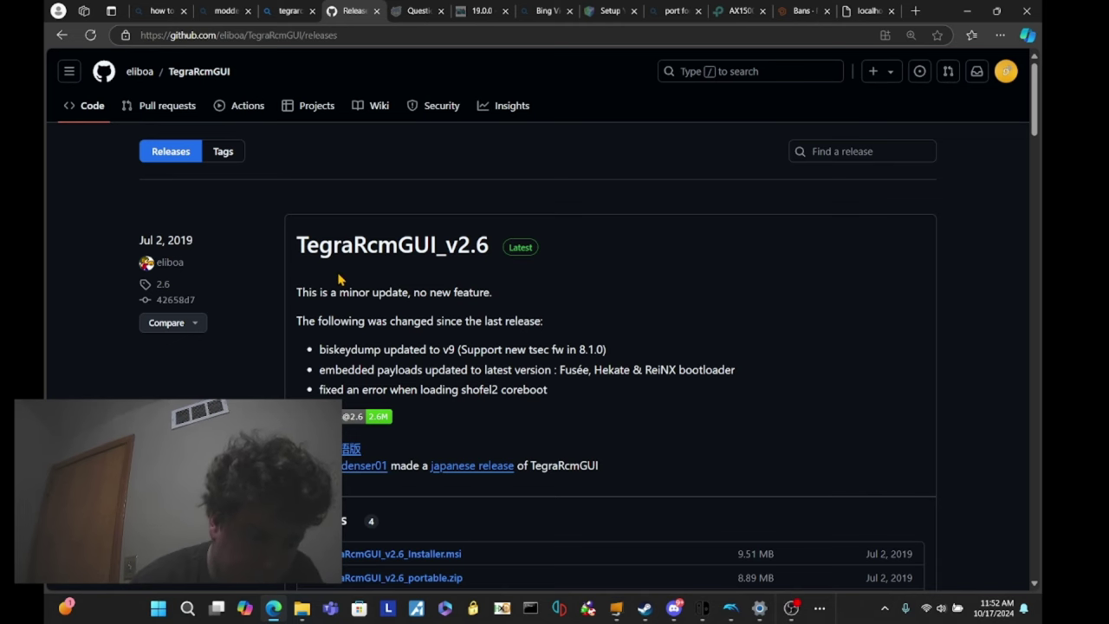
scroll(337, 279, "down", 3)
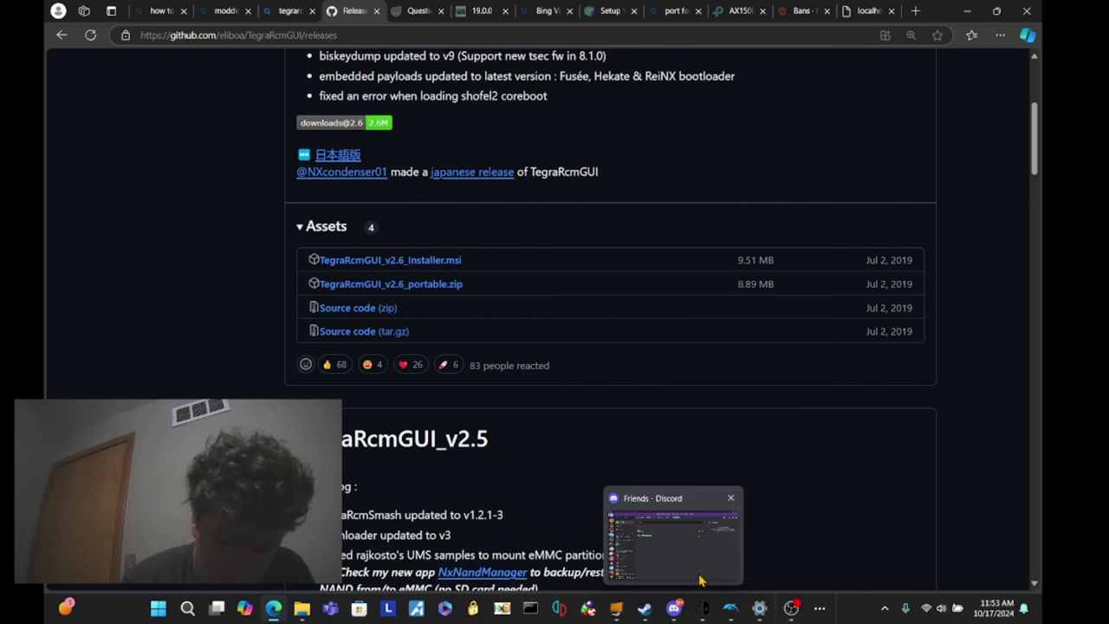
Switch to TegraRcmGUI, examine its tools, settings and payload options, and minimize it.
mouse_move(702, 606)
left_click(703, 586)
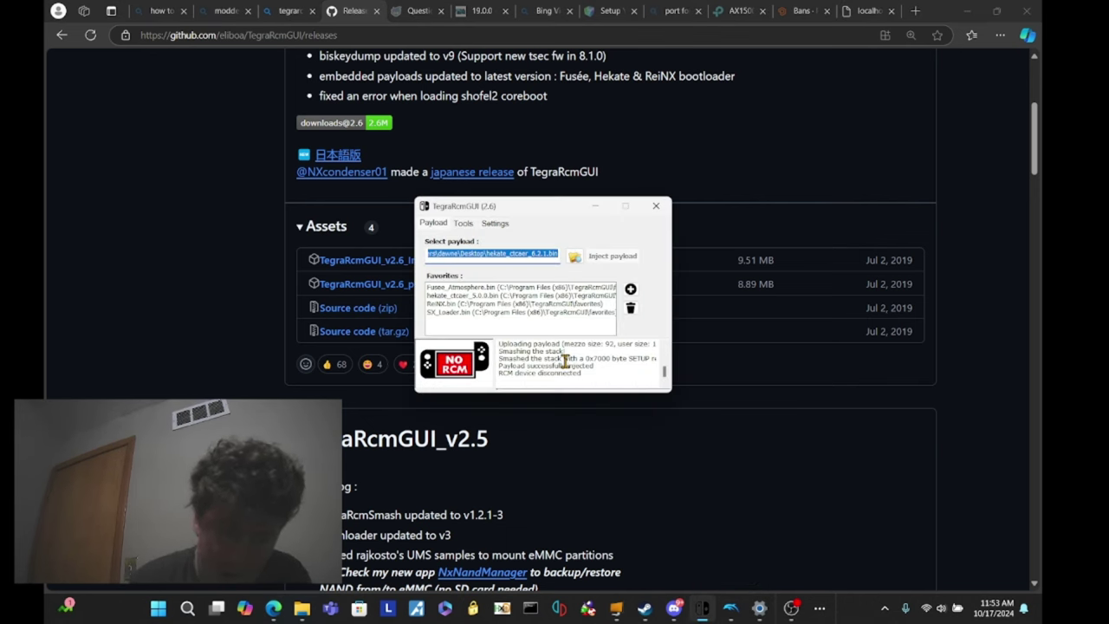
left_click(463, 223)
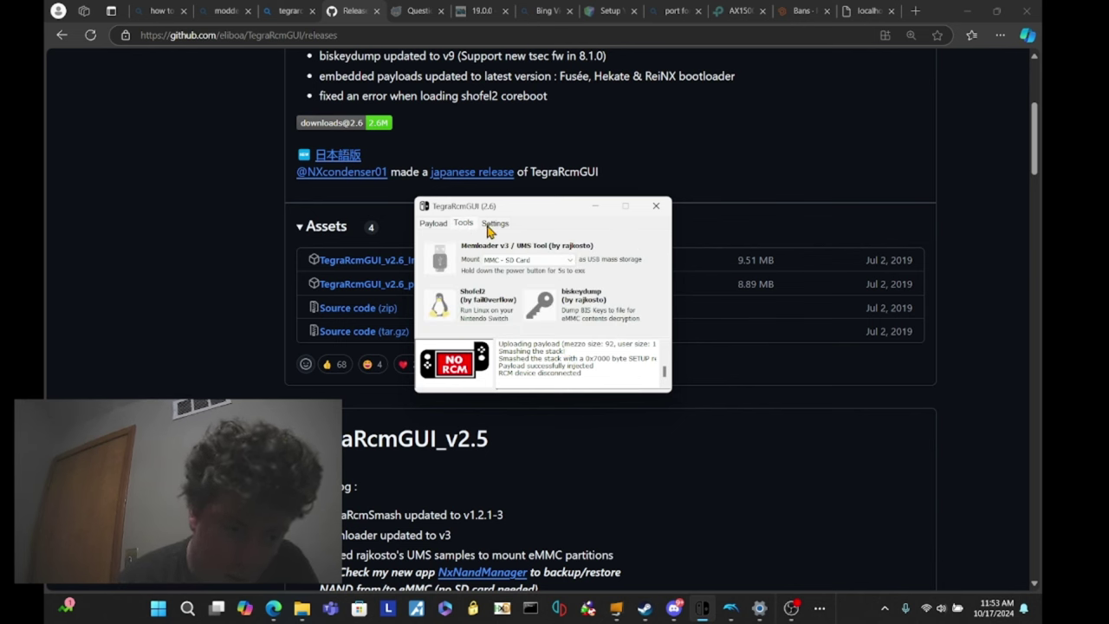
left_click(492, 224)
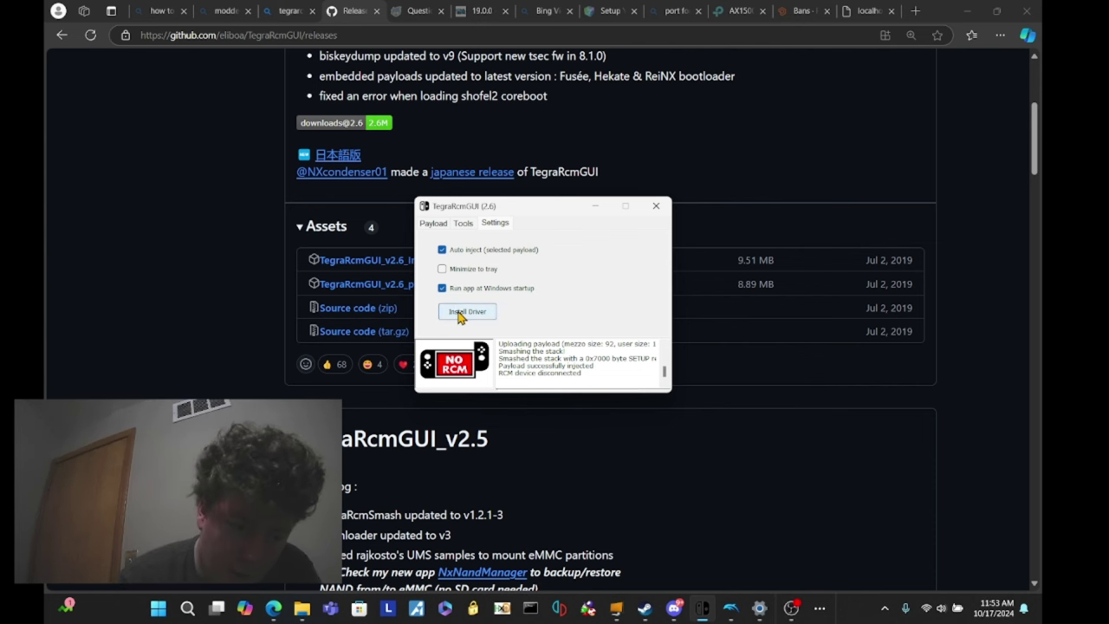
left_click(464, 225)
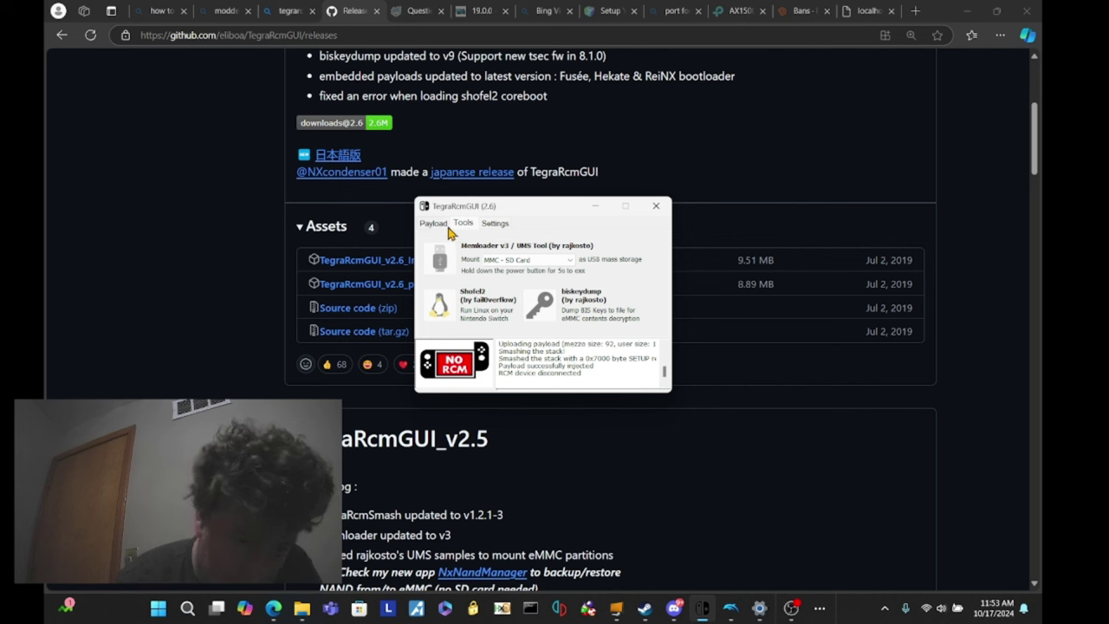
left_click(431, 224)
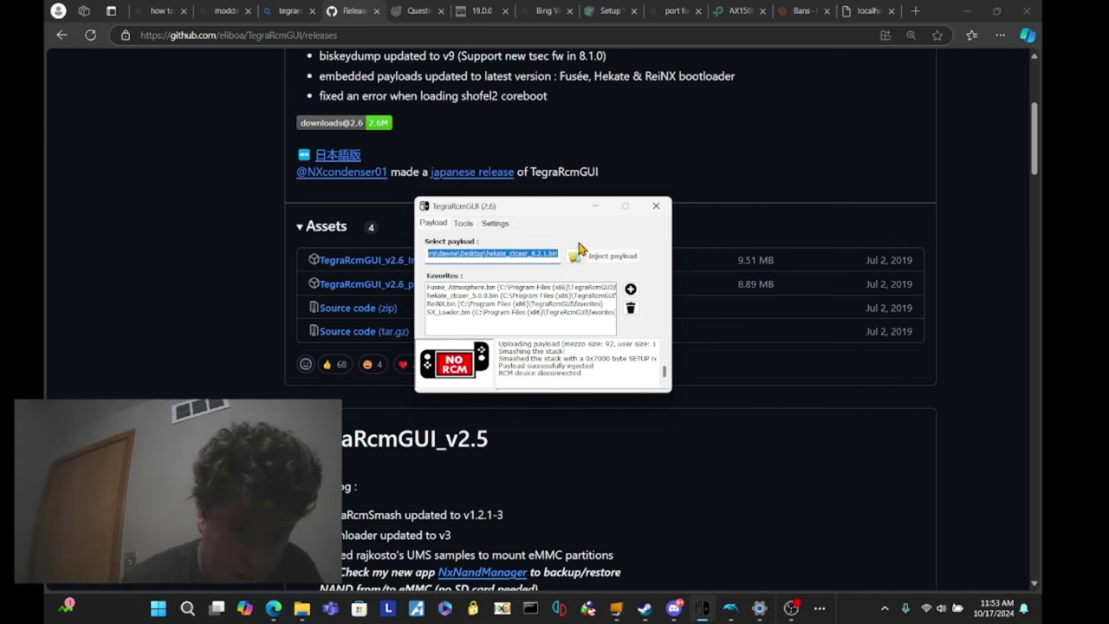
left_click(596, 208)
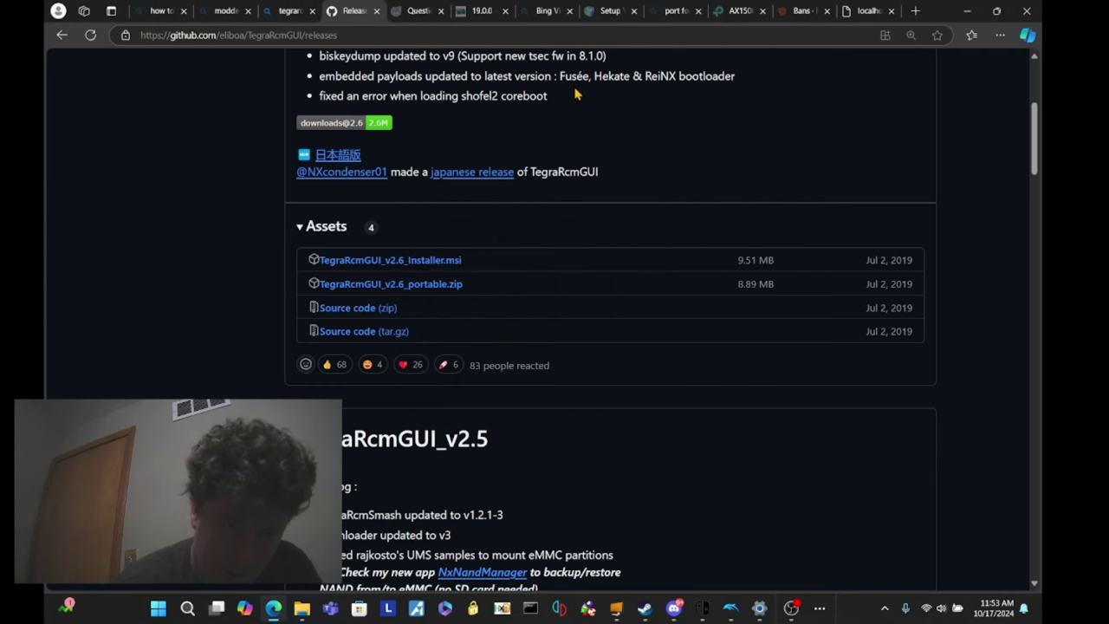
Open the CTCaer/hekate releases page on GitHub in place of the Switchbrew 19.0.0 page.
left_click(479, 10)
left_click(639, 35)
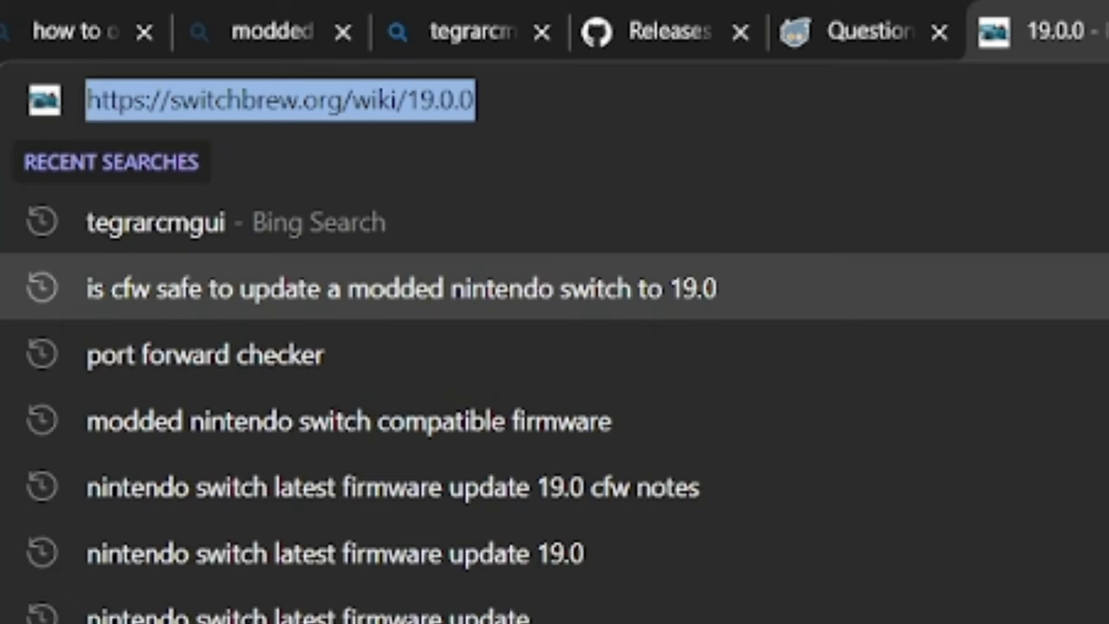
type("hek")
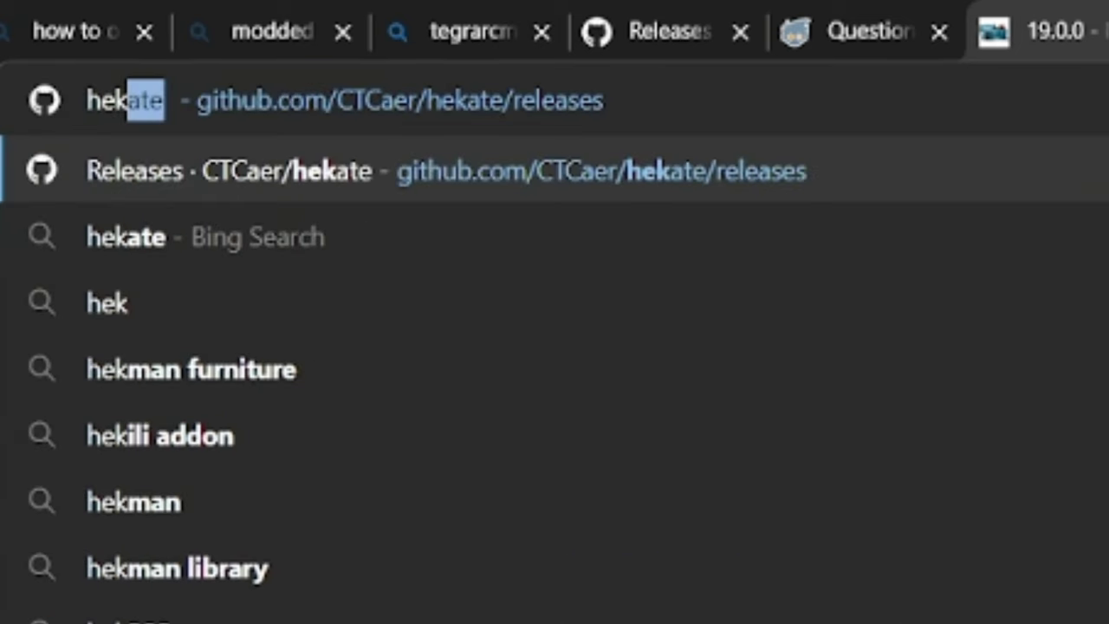
left_click(238, 182)
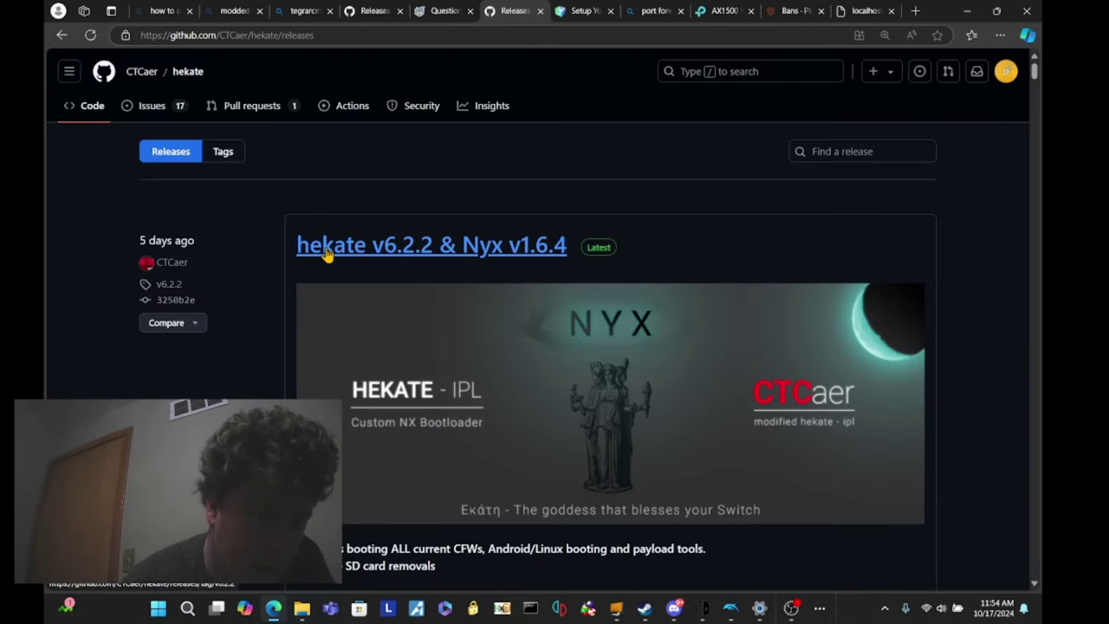
Examine the hekate v6.2.2 and Nyx v1.6.4 release notes, including supported firmware, update instructions and downloadable assets.
scroll(327, 251, "down", 4)
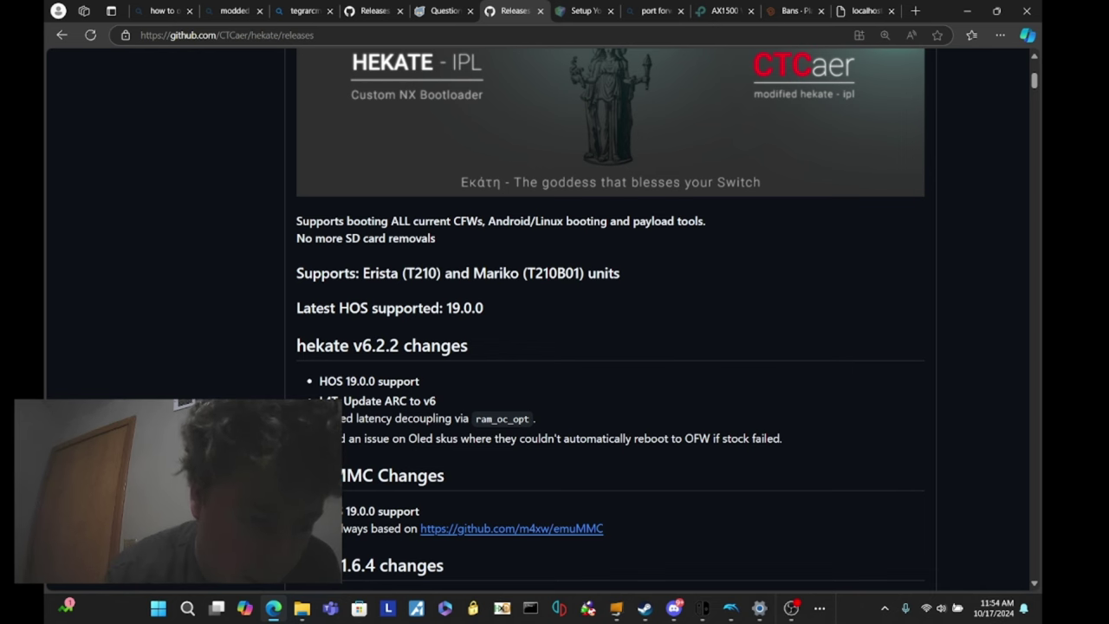
scroll(610, 318, "down", 3)
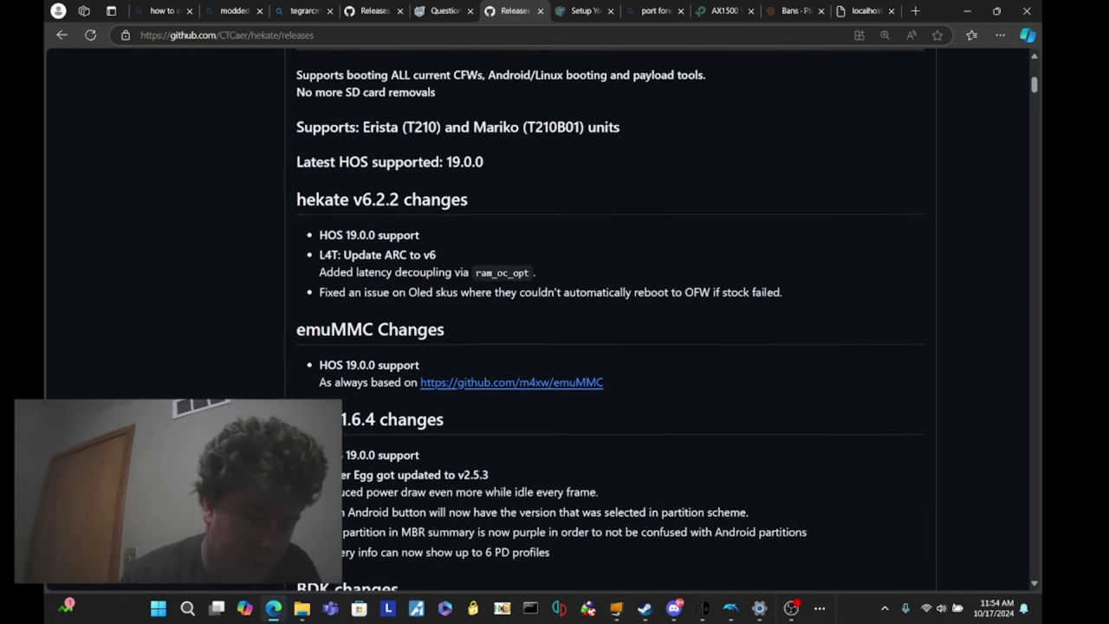
scroll(610, 319, "down", 2)
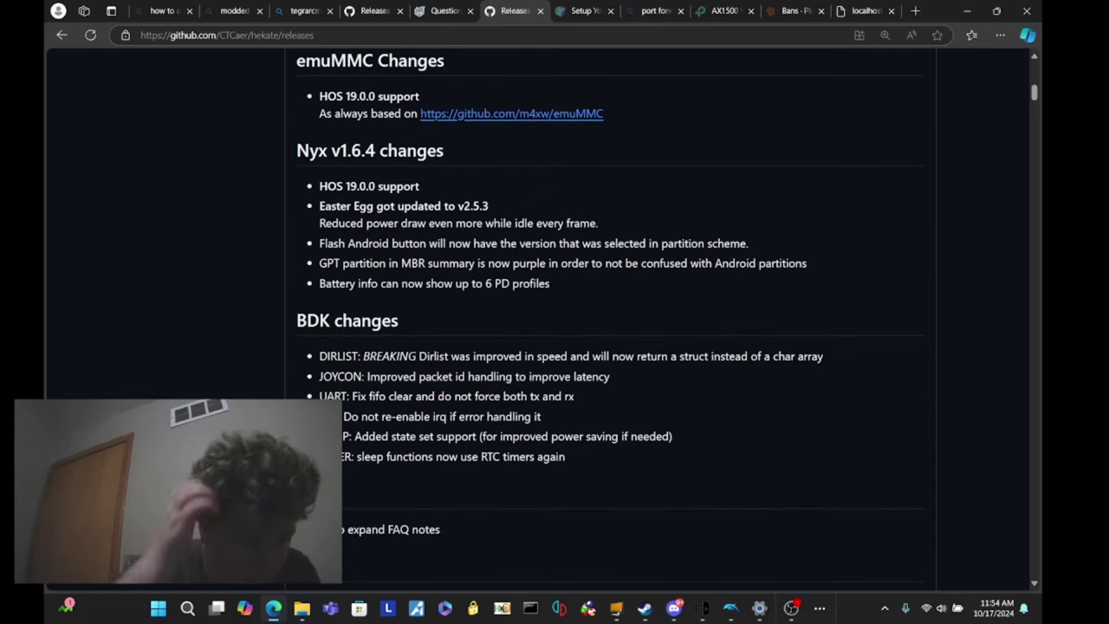
scroll(314, 396, "down", 4)
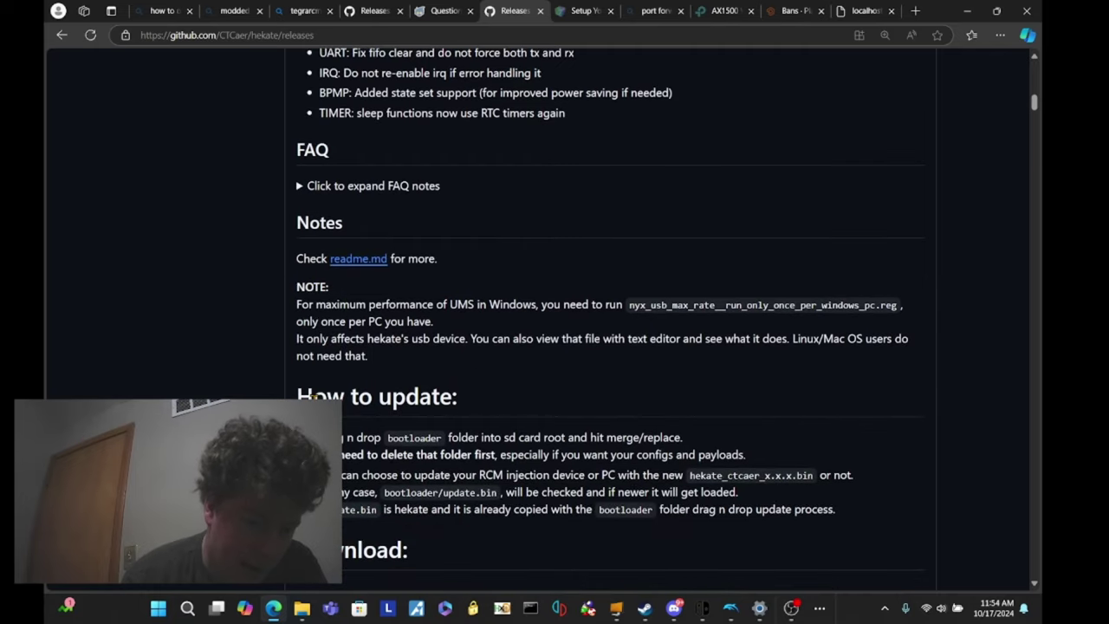
scroll(313, 396, "down", 3)
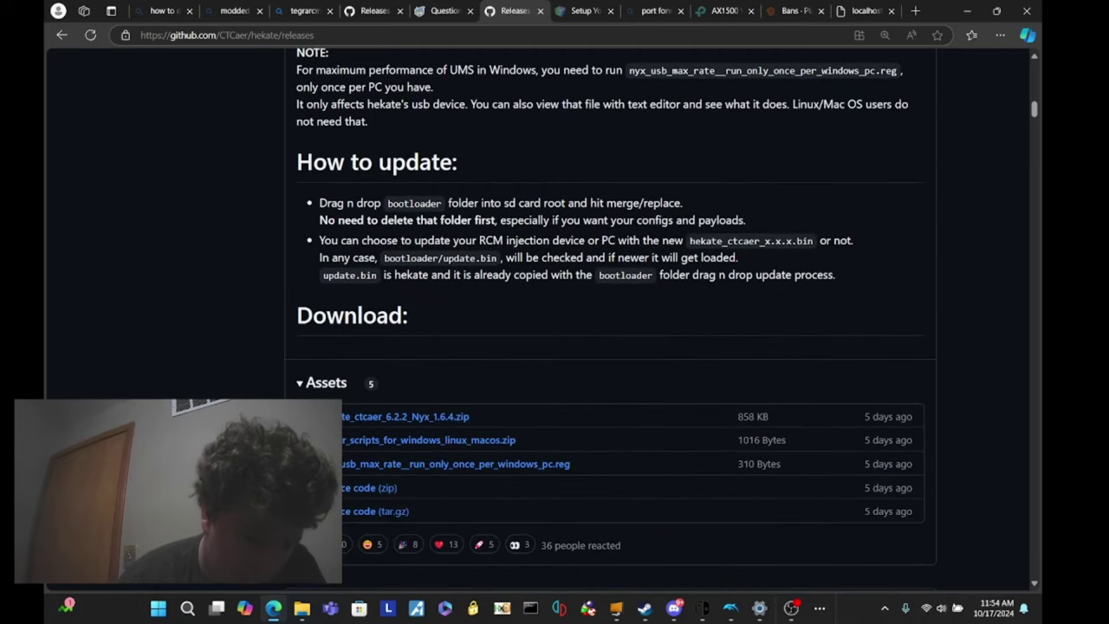
scroll(359, 276, "up", 15)
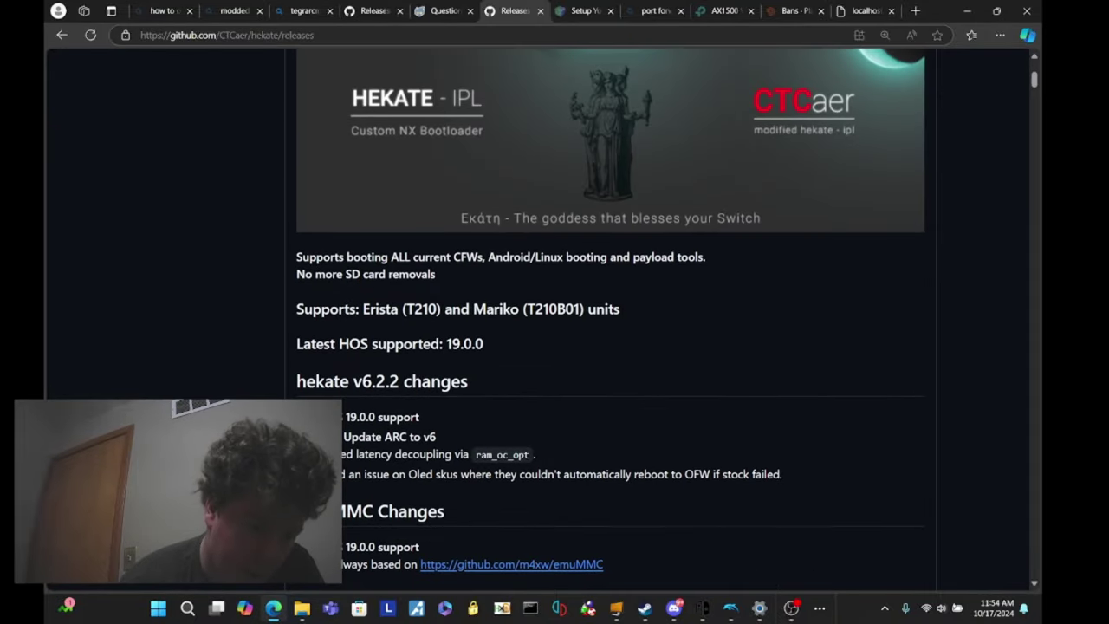
scroll(354, 368, "up", 3)
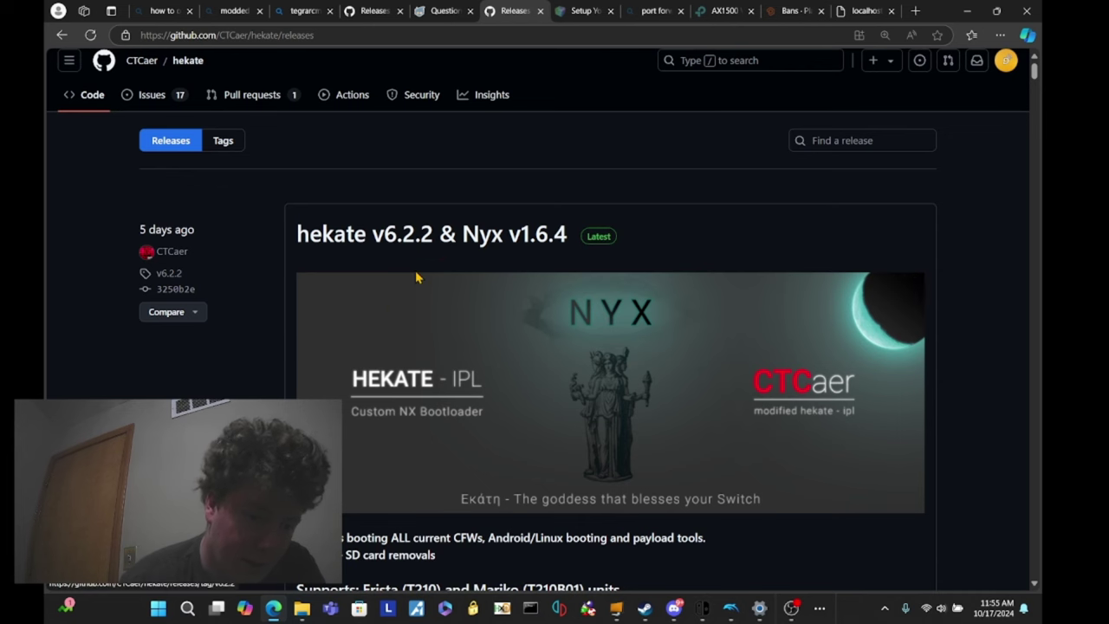
scroll(416, 277, "down", 6)
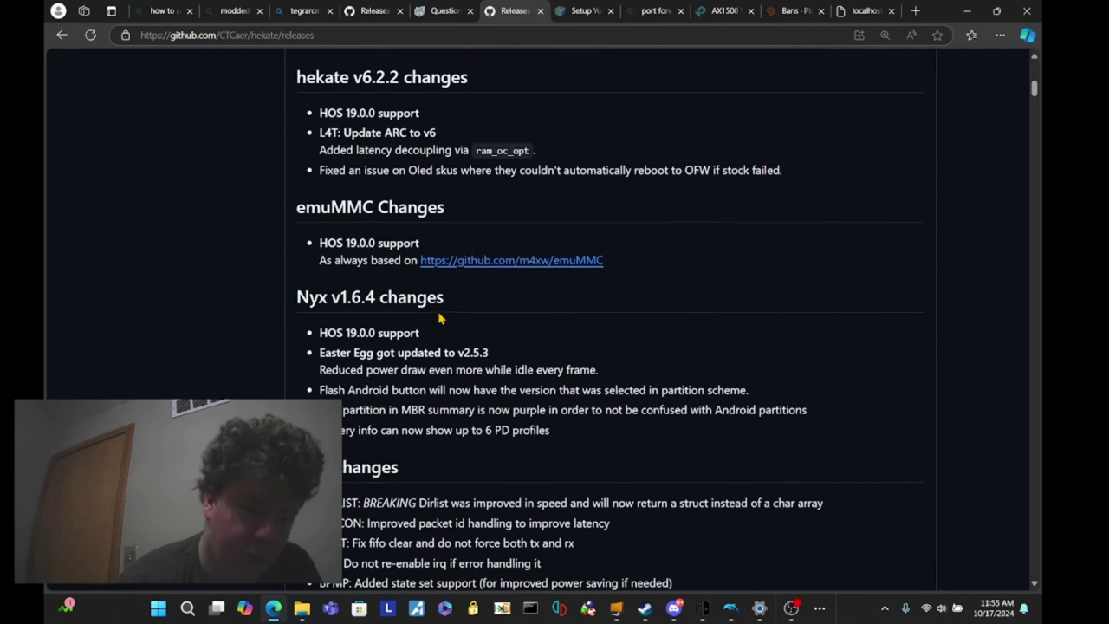
scroll(457, 309, "down", 6)
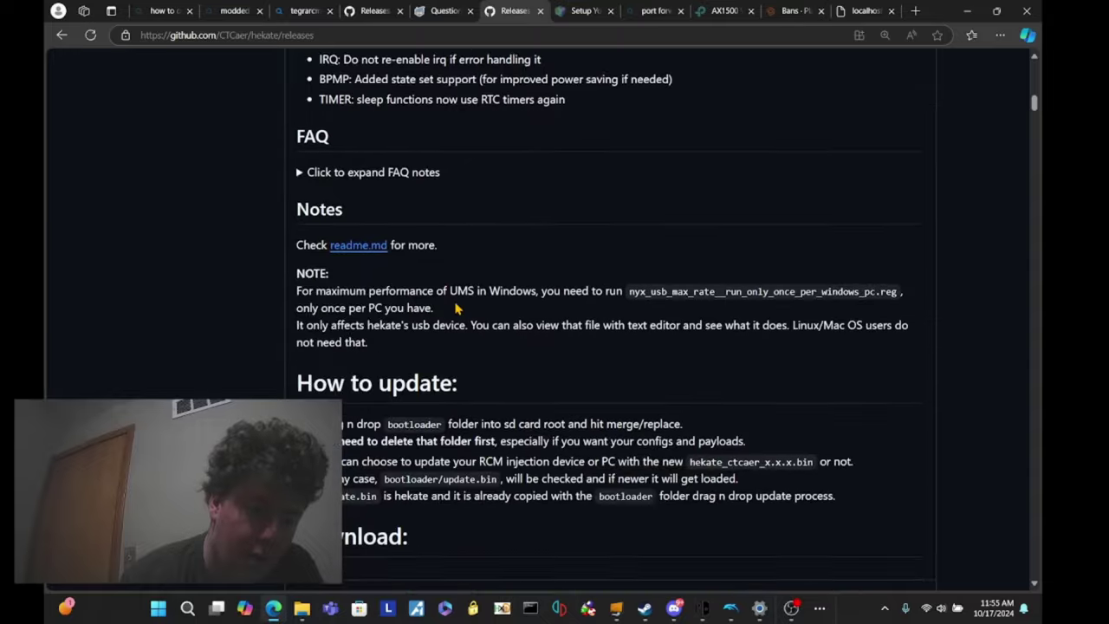
scroll(457, 308, "down", 3)
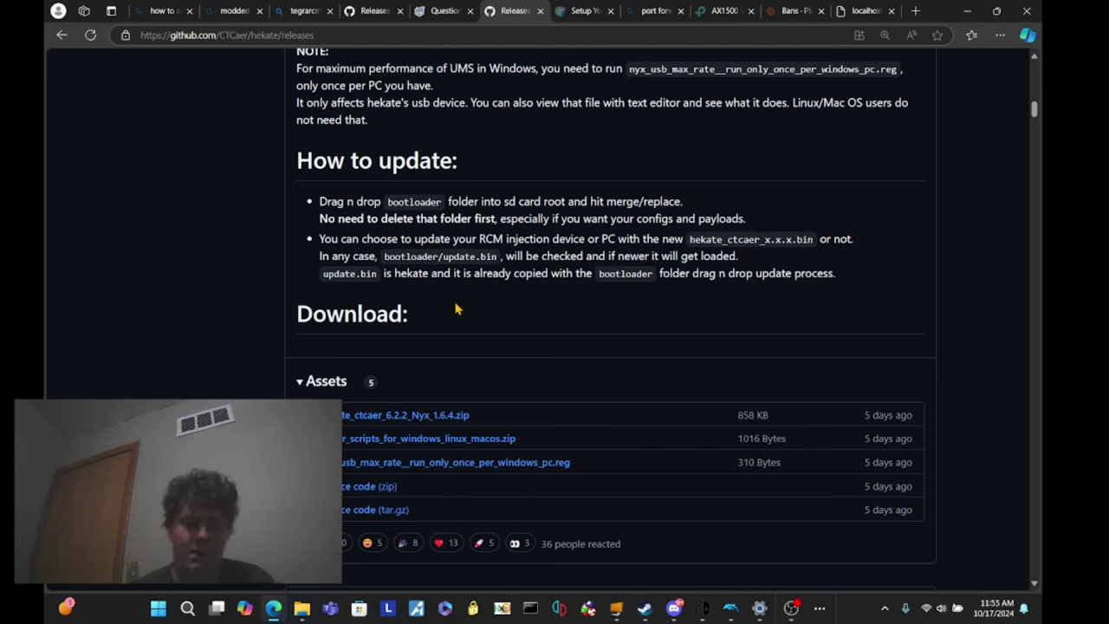
scroll(458, 309, "up", 8)
scroll(457, 308, "up", 2)
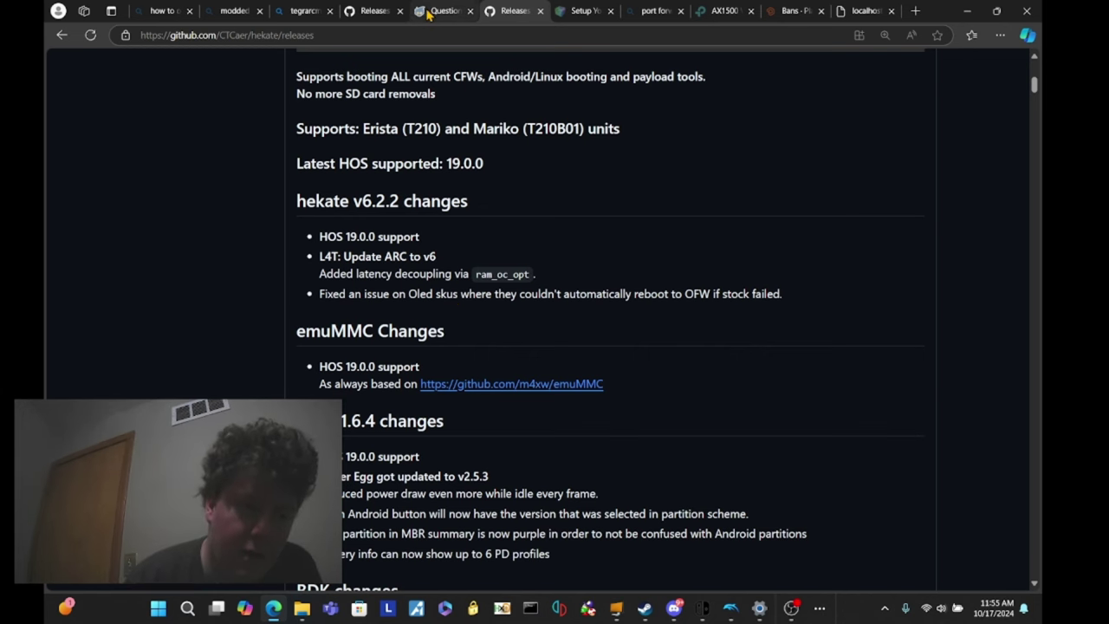
Search the web for "jits cfw switch" in place of the mariokartwii.com thread.
left_click(583, 9)
left_click(546, 31)
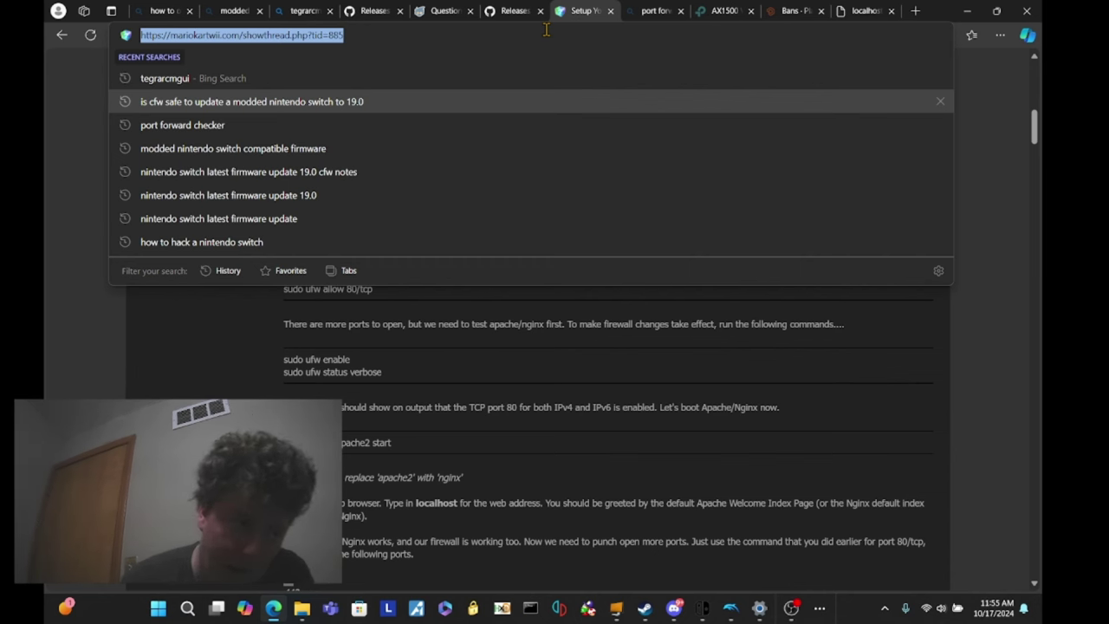
key("BackSpace")
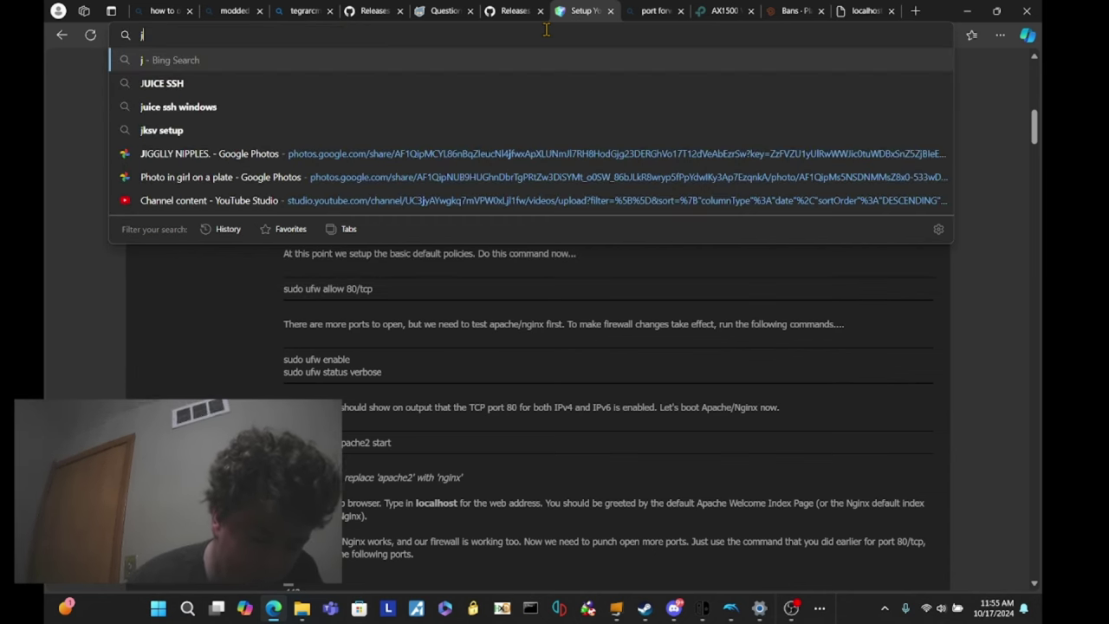
type("jits")
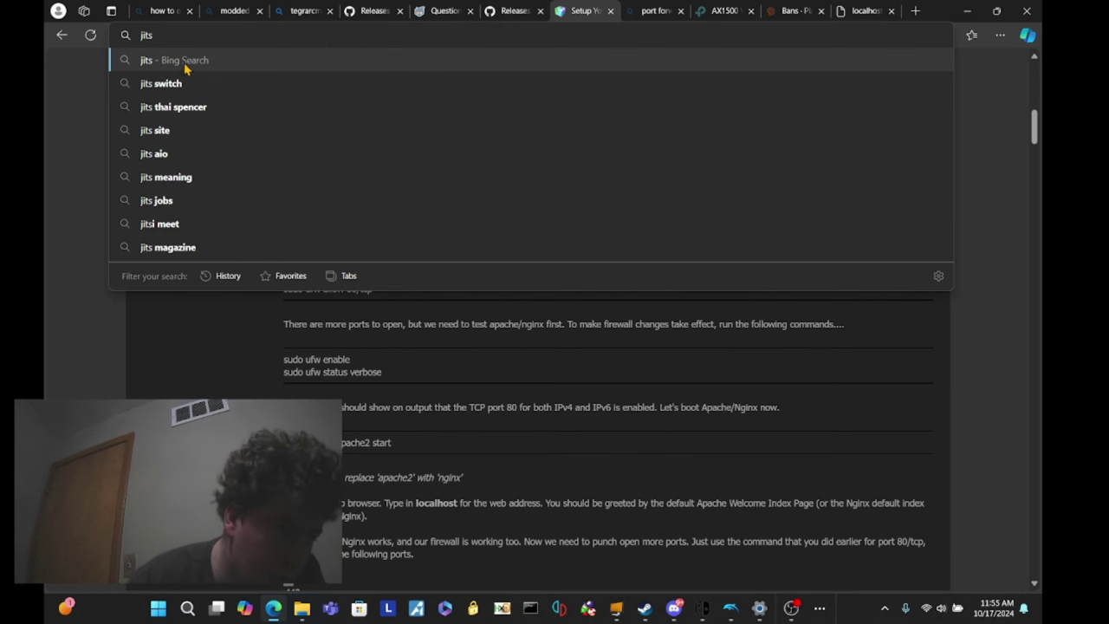
type(" cfw switch")
key("Return")
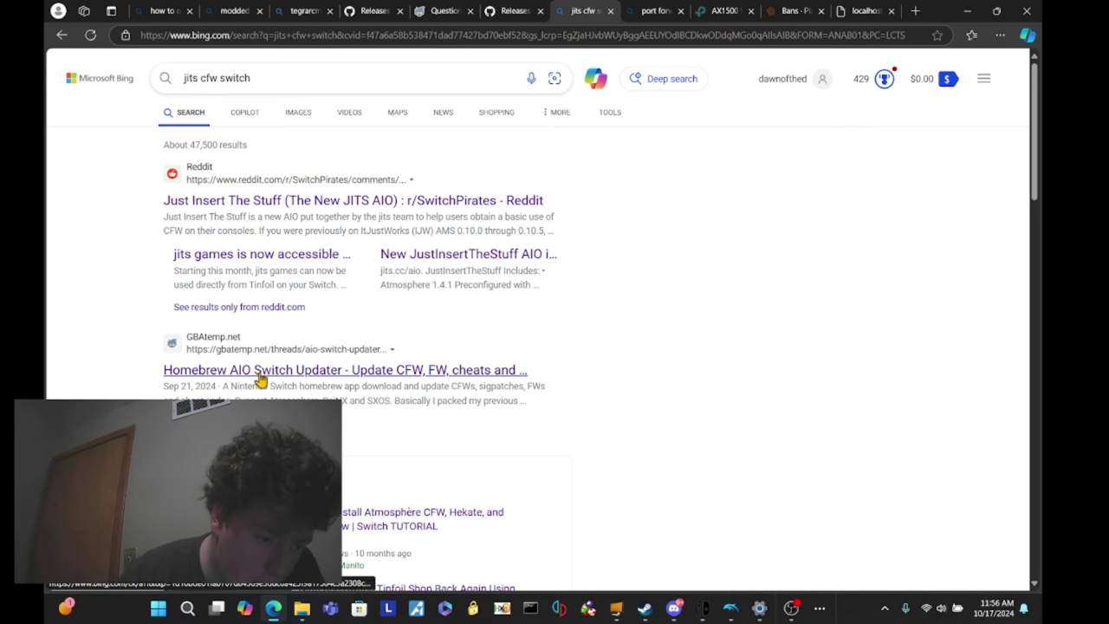
Look through the web results for the jits CFW search, down to the Sigmapatches and aio-switch-updater entries.
scroll(260, 379, "down", 3)
scroll(260, 379, "down", 5)
scroll(260, 379, "up", 1)
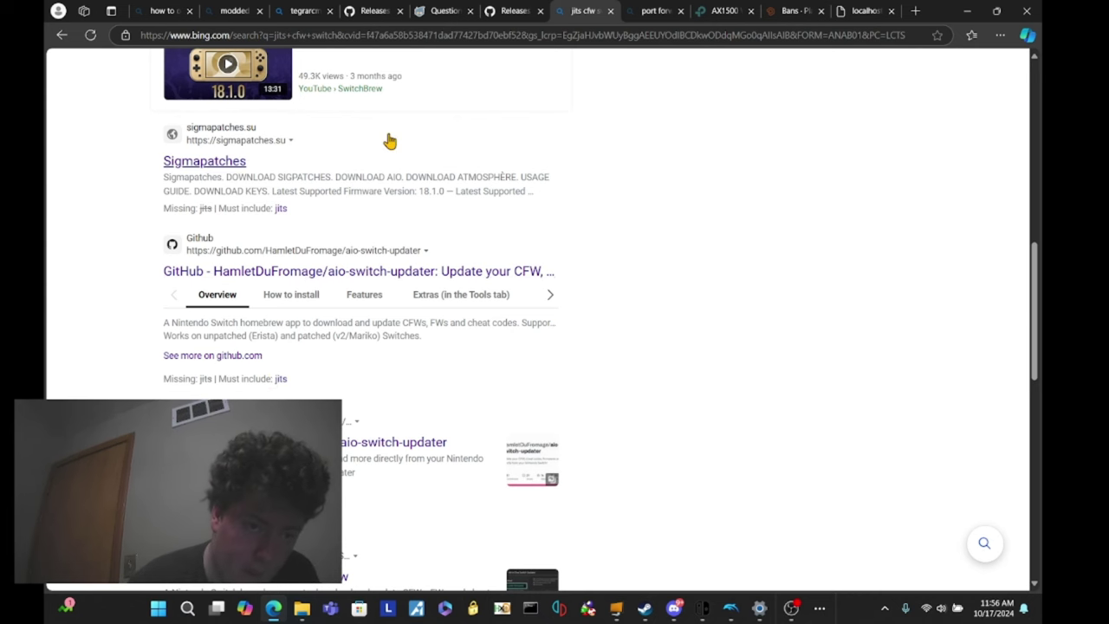
Download hekate_ctcaer_6.2.2_Nyx_1.6.4.zip from the CTCaer/hekate releases page and open the archive in BreeZip.
left_click(502, 9)
scroll(458, 201, "down", 10)
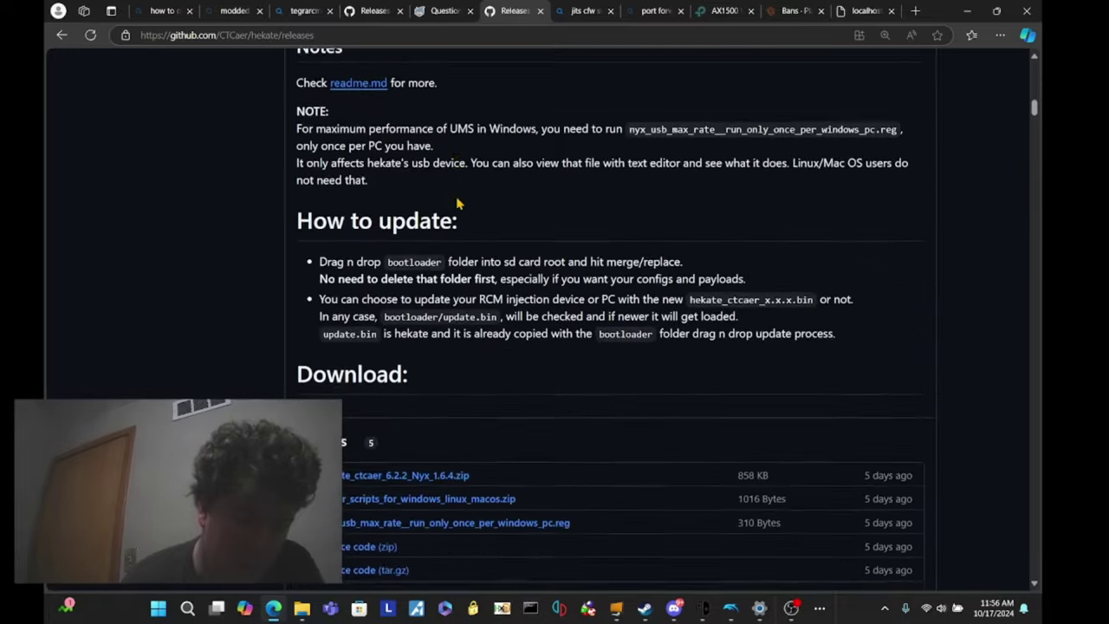
scroll(458, 203, "down", 5)
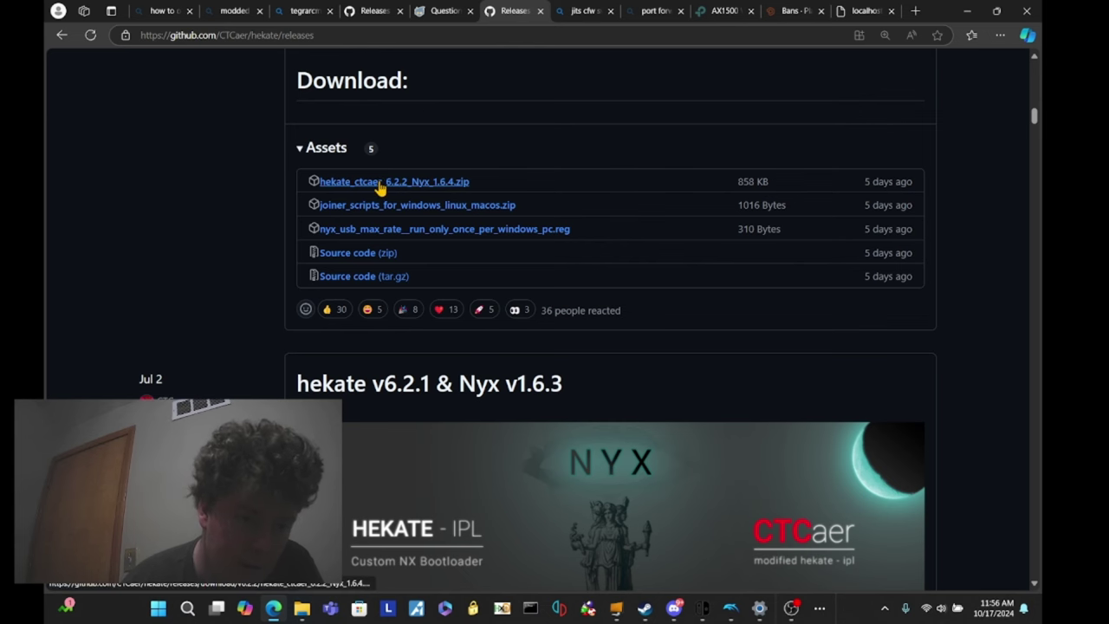
scroll(527, 485, "down", 4)
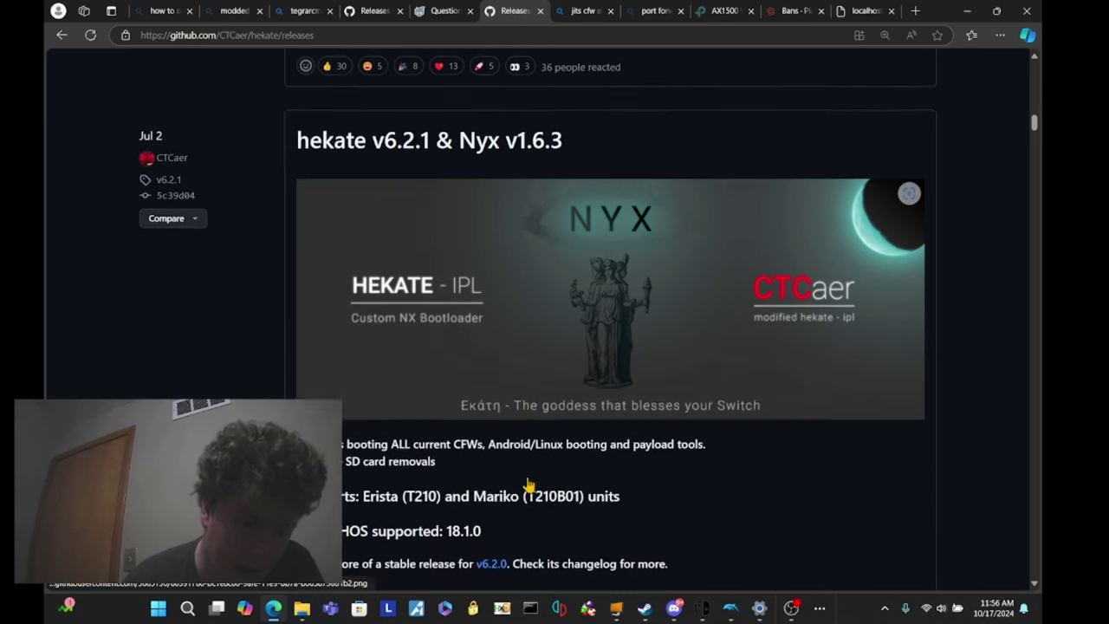
scroll(529, 485, "up", 6)
scroll(488, 415, "down", 1)
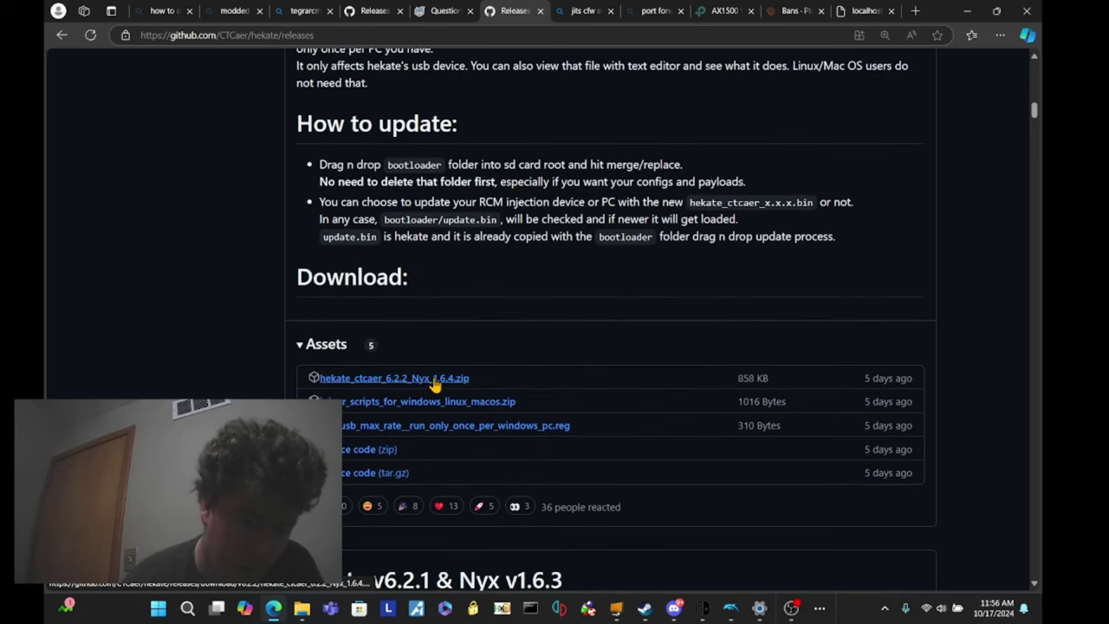
left_click(435, 385)
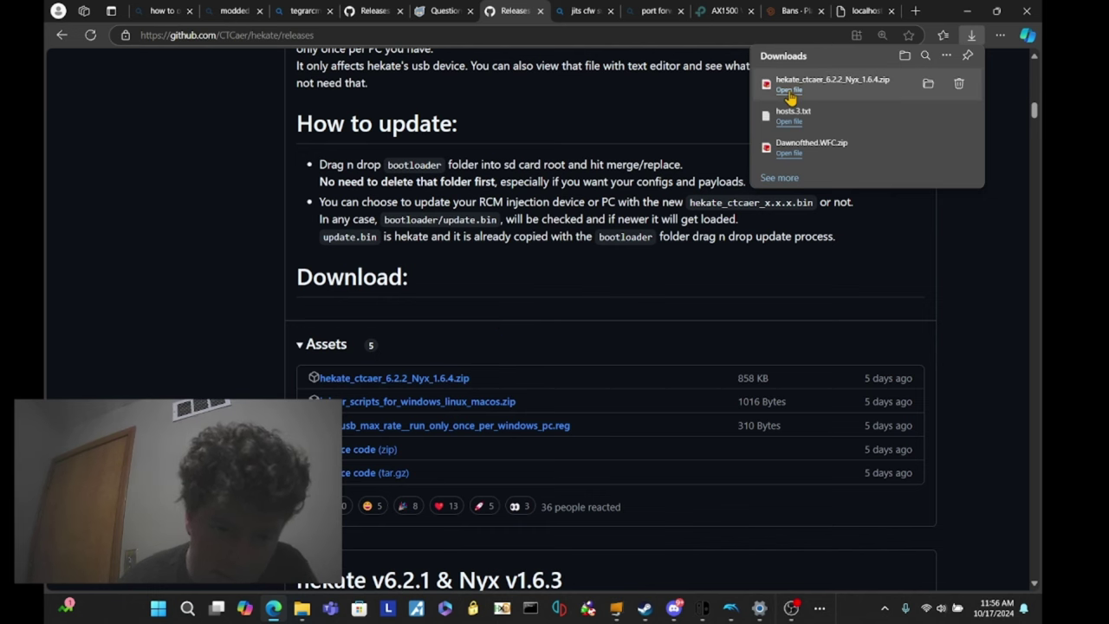
left_click(790, 91)
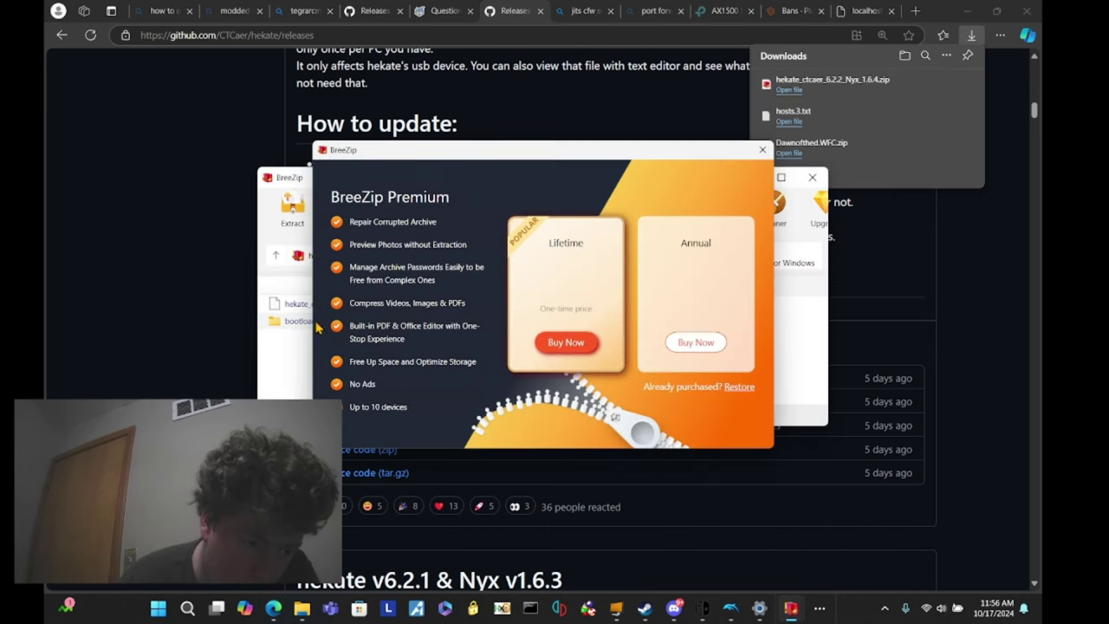
left_click(307, 322)
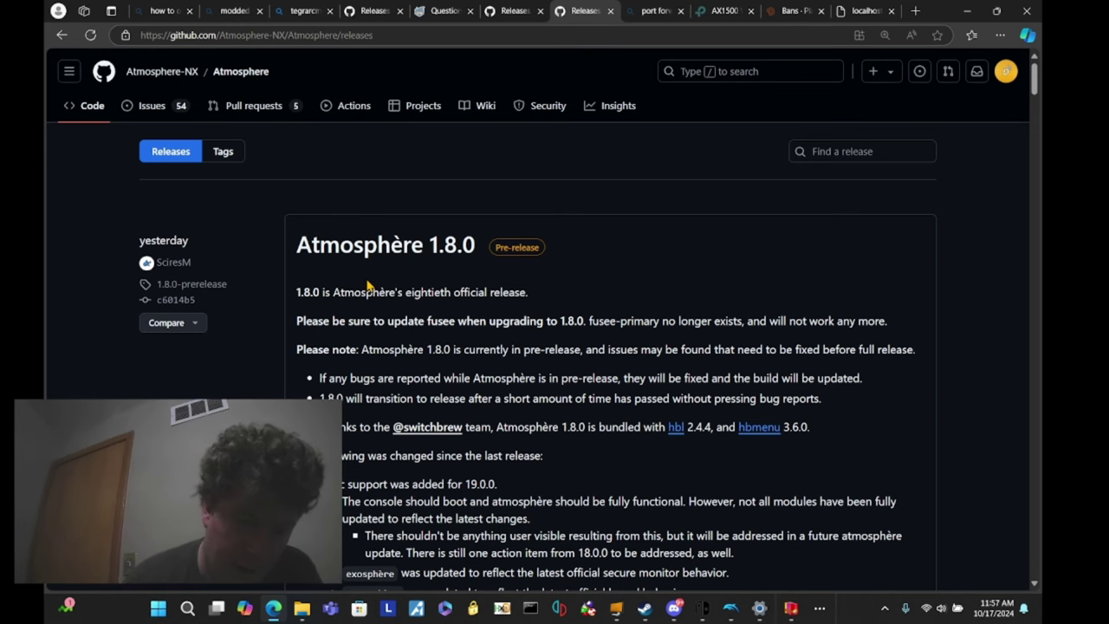
Review the Atmosphère 1.8.0 pre-release notes and download the atmosphere-1.8.0-prerelease zip with hbl 2.4.4 and hbmenu 3.6.0.
scroll(368, 286, "down", 6)
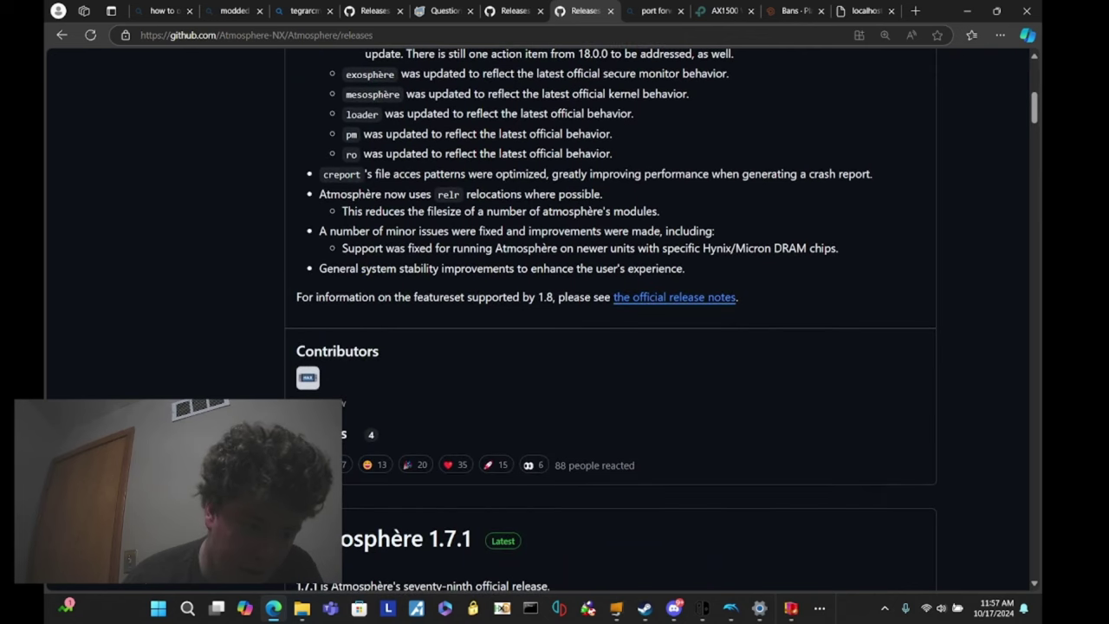
scroll(445, 376, "up", 6)
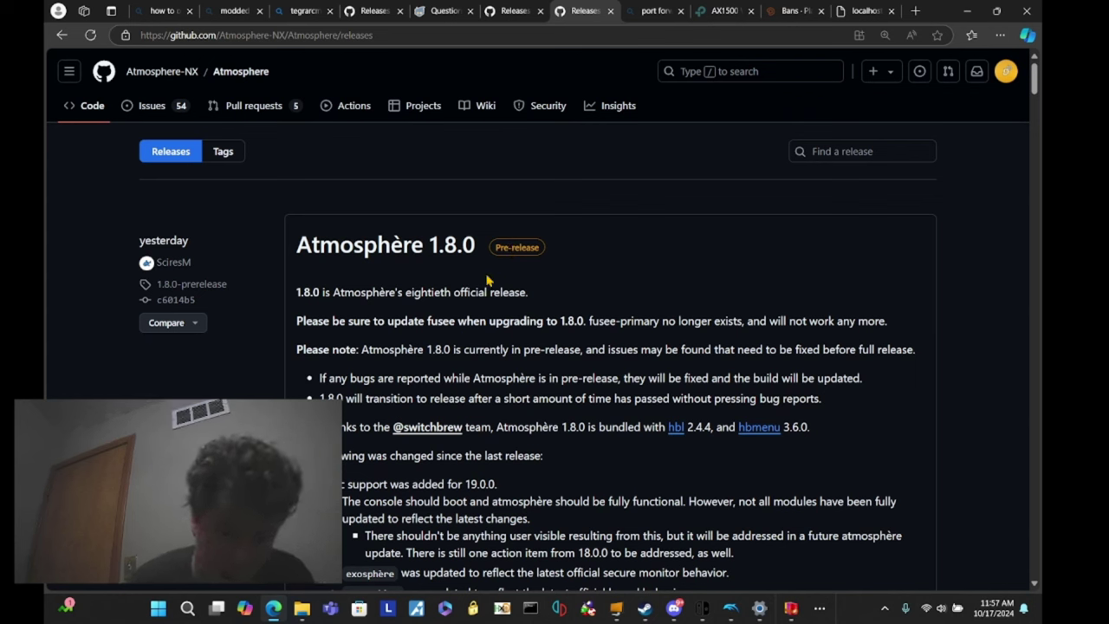
scroll(487, 280, "down", 10)
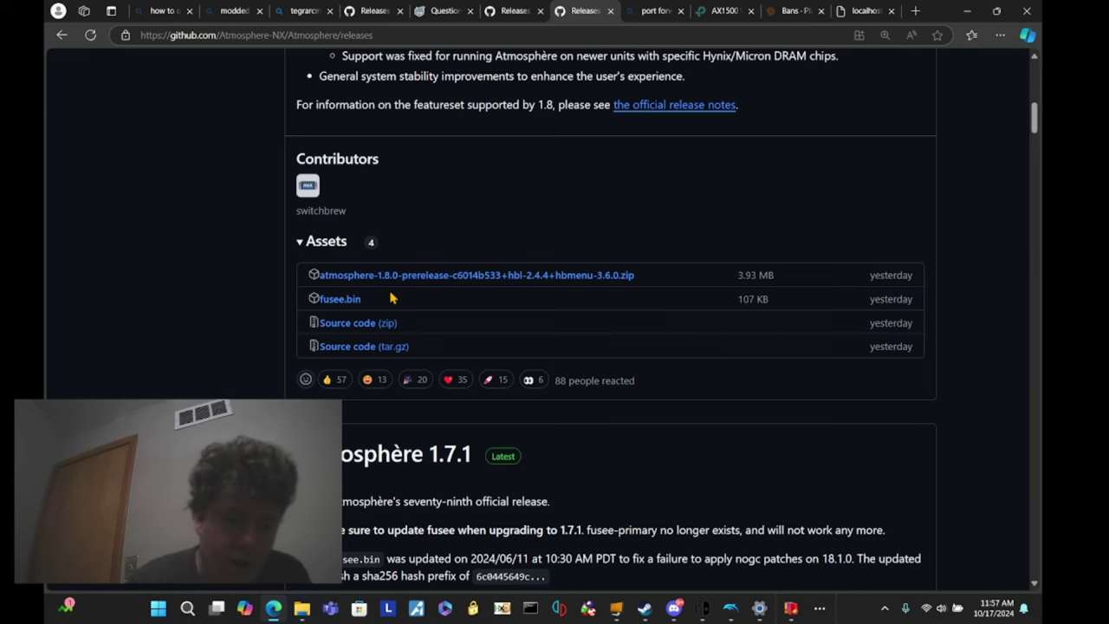
left_click(419, 278)
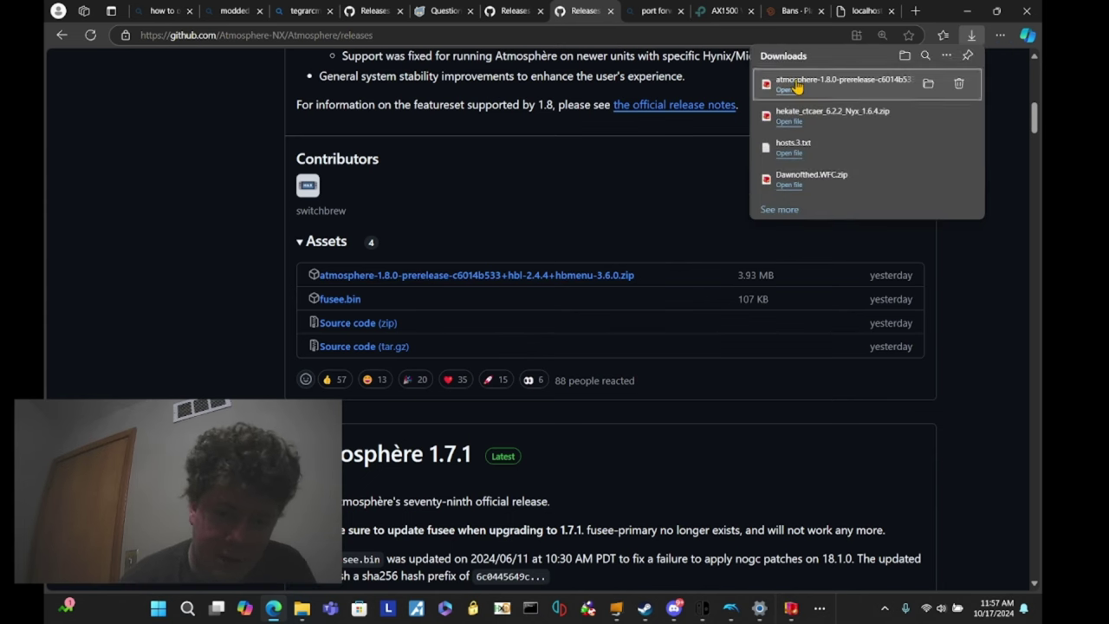
Open the downloaded Atmosphère archive in BreeZip, dismiss the advert to view its contents, and close the archive.
left_click(790, 91)
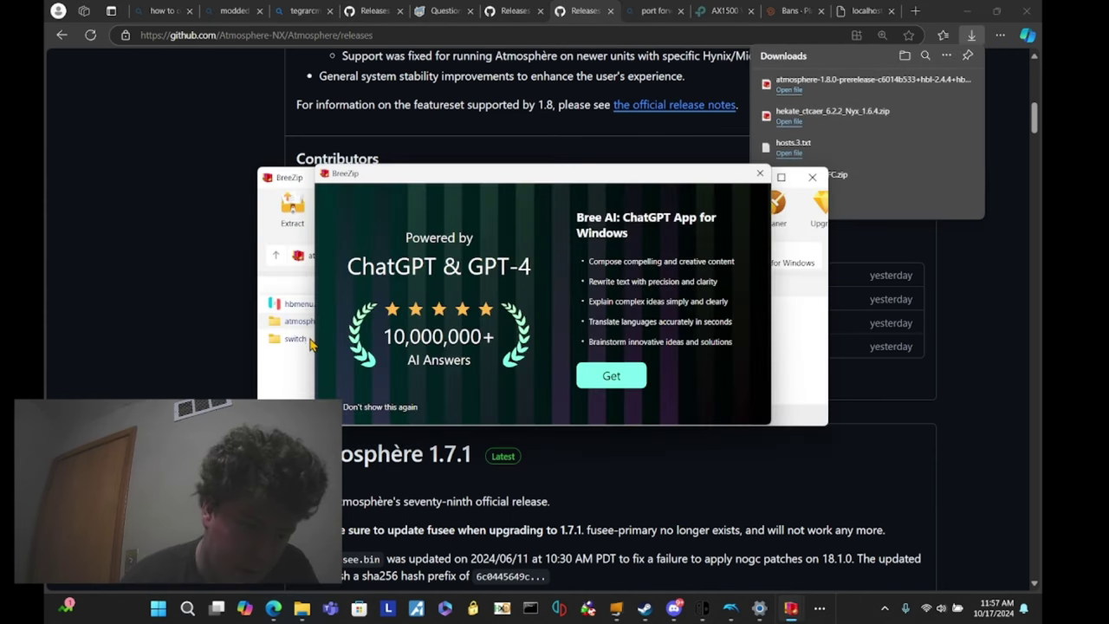
left_click(760, 173)
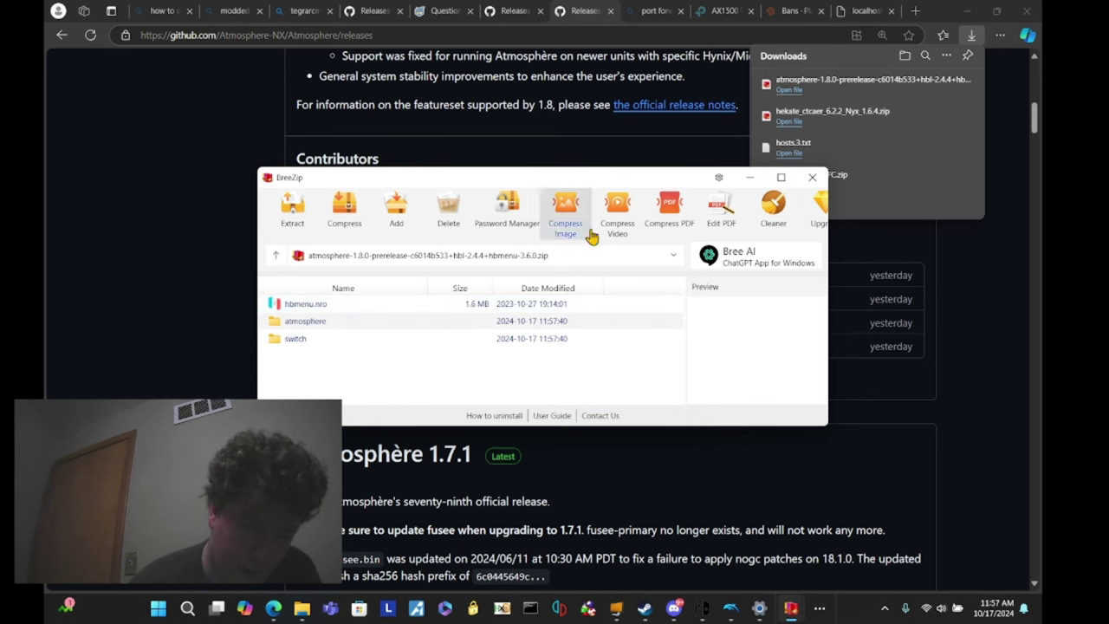
left_click(811, 177)
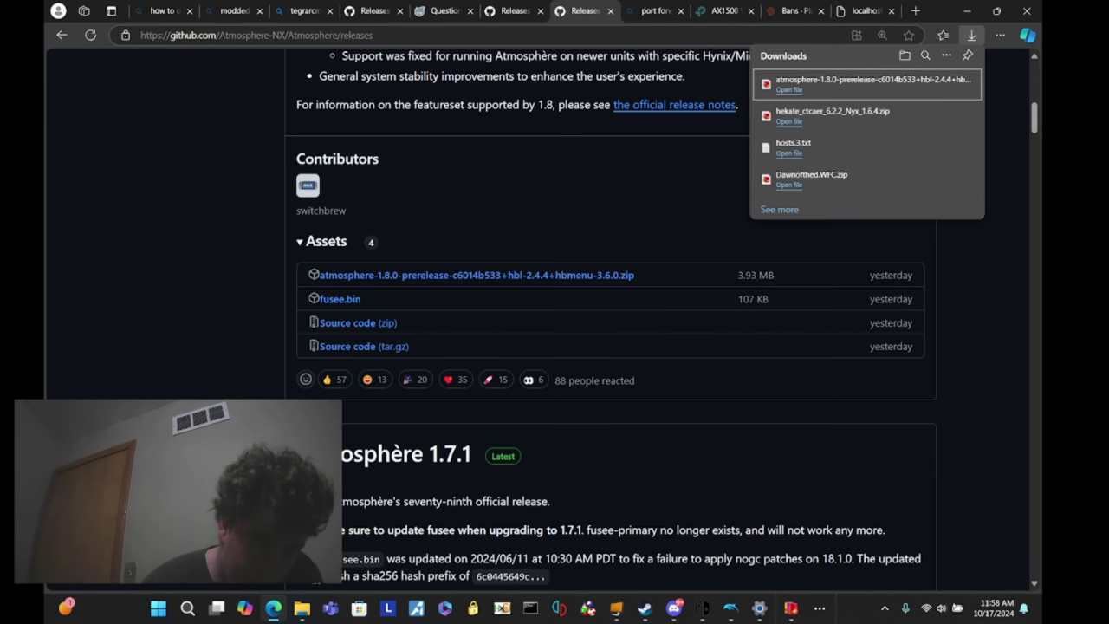
Switch to File Explorer on the SWITCH SD (F:) drive, check the Firmware.18.1.0.Rebootless folder and return to the drive's root.
left_click(399, 546)
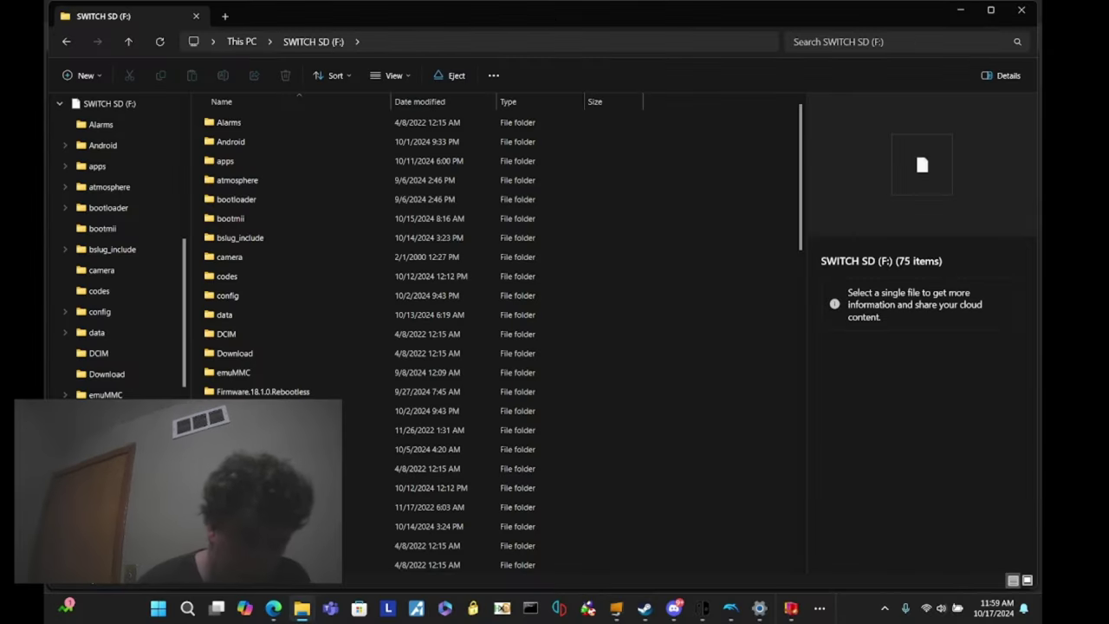
left_click(483, 453)
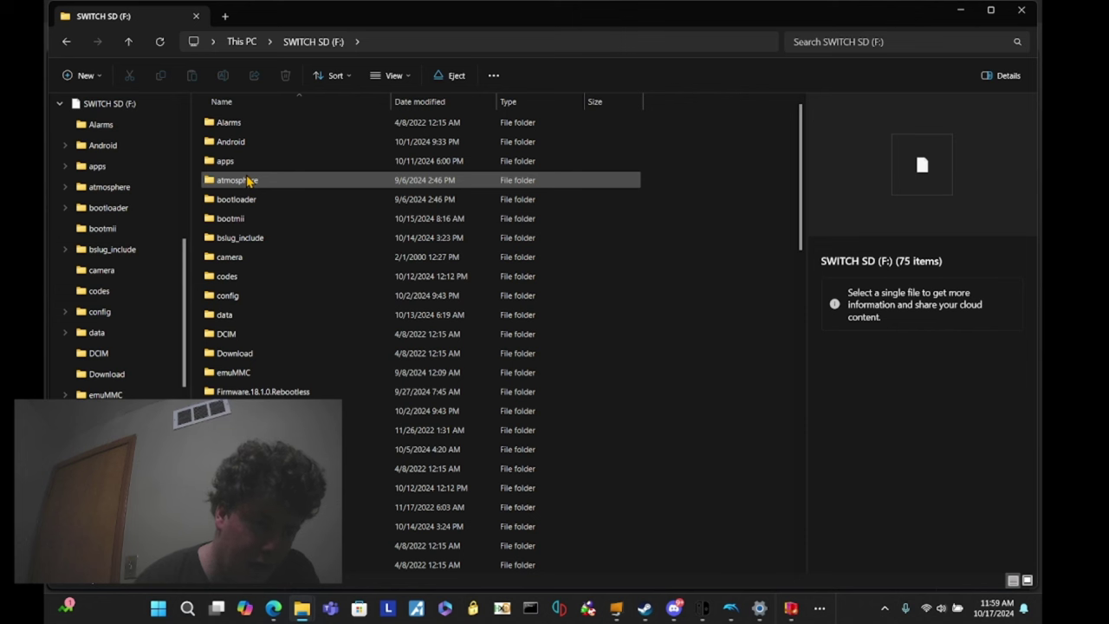
mouse_move(246, 180)
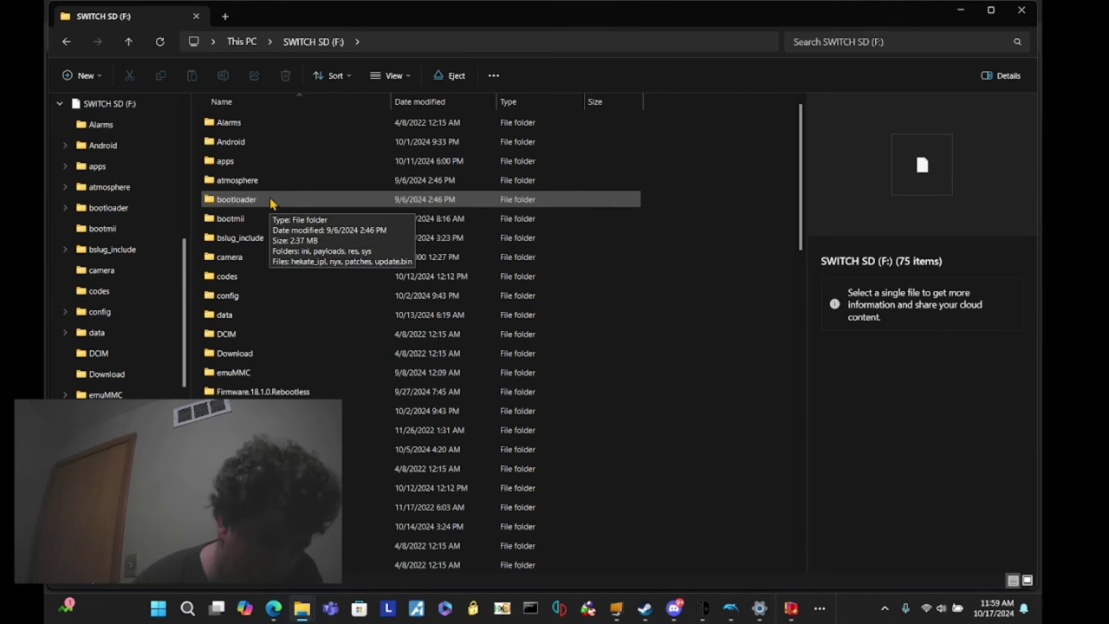
mouse_move(247, 282)
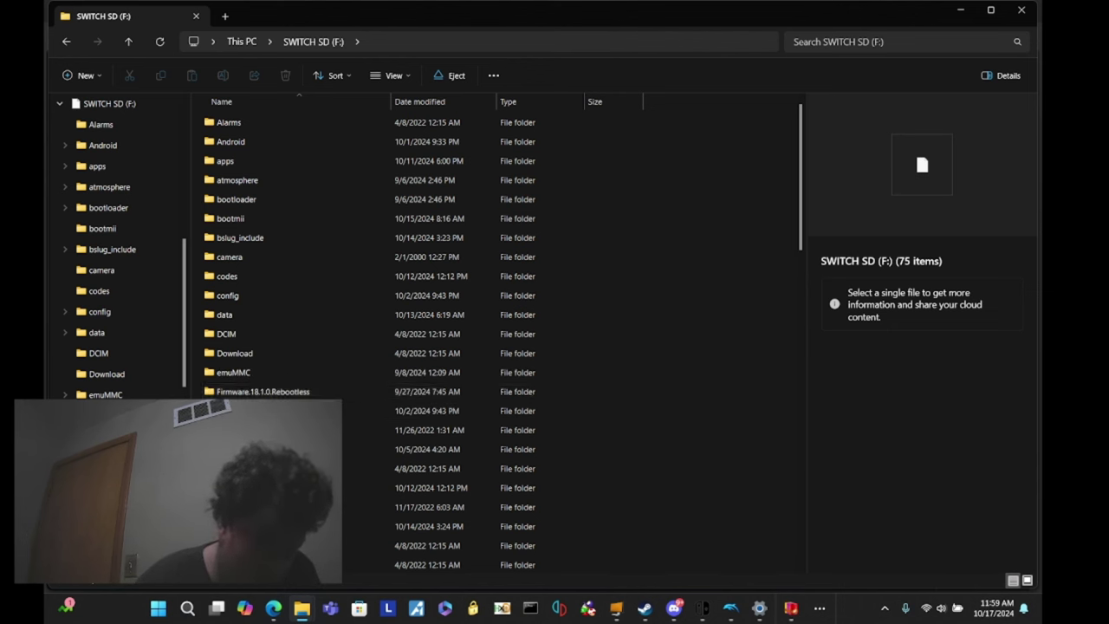
double_click(259, 392)
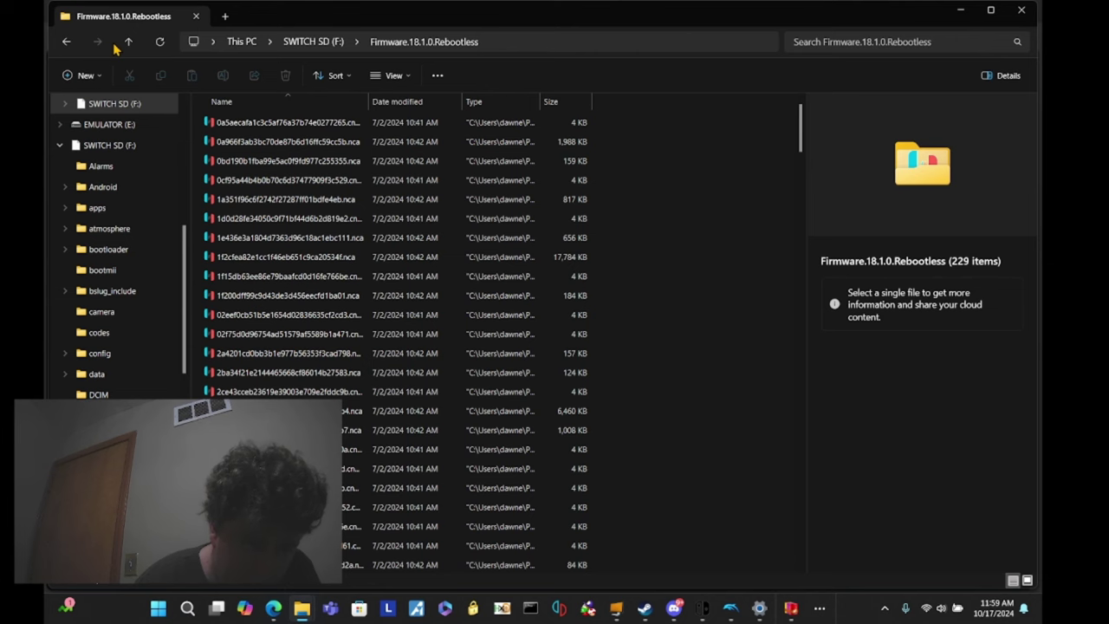
left_click(67, 43)
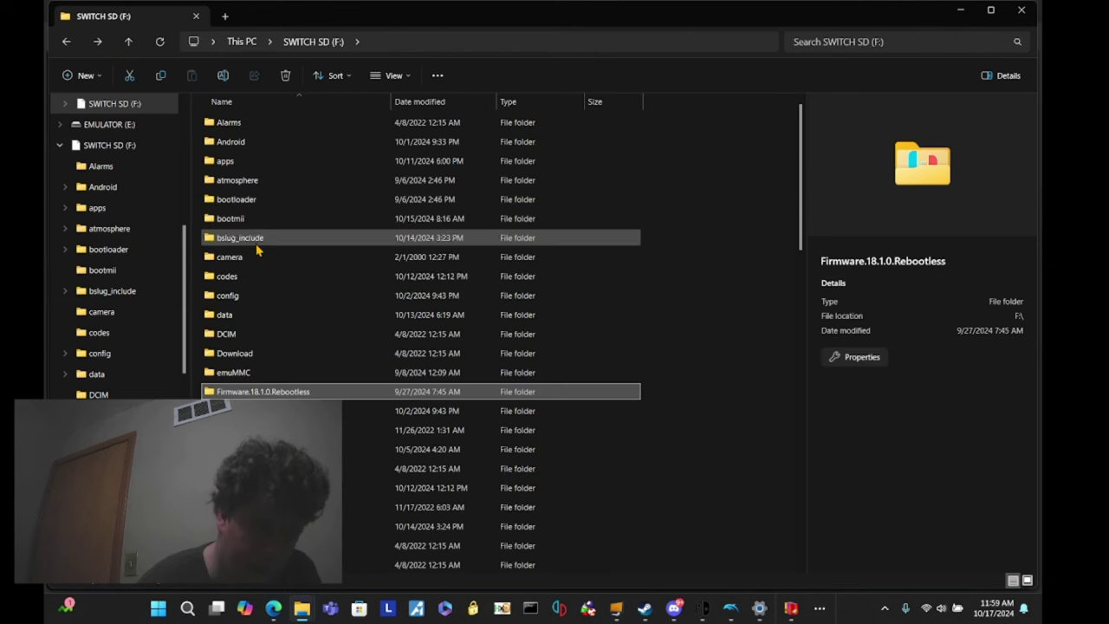
Browse further through the SD card's folders, view the contents of Switchroot and return to the card's root.
scroll(268, 390, "down", 1)
scroll(265, 392, "down", 2)
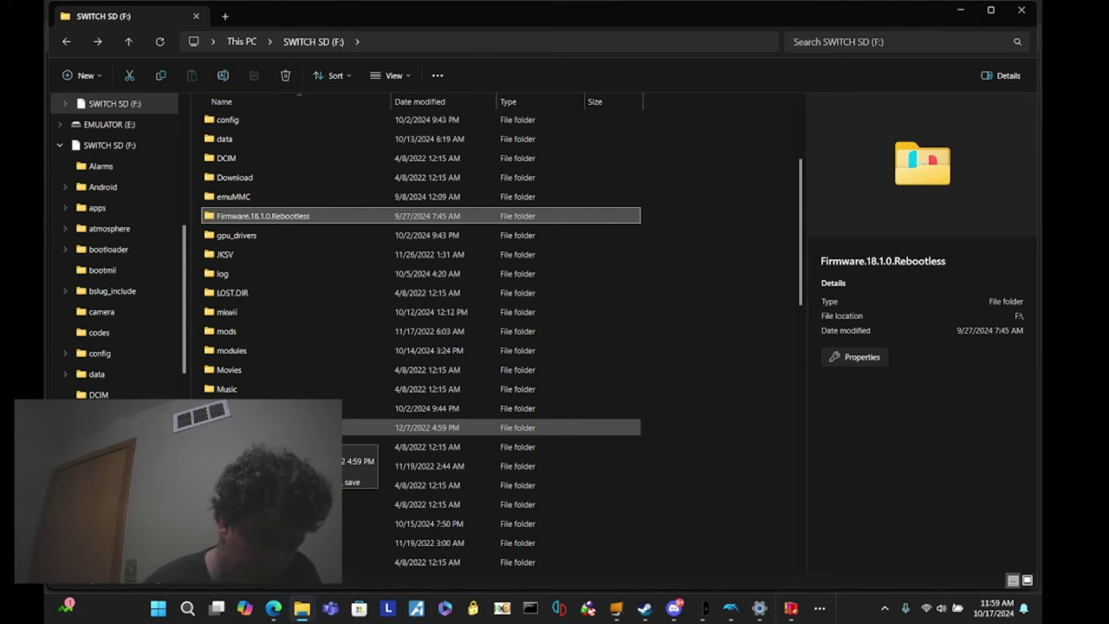
scroll(421, 342, "down", 3)
scroll(421, 343, "down", 1)
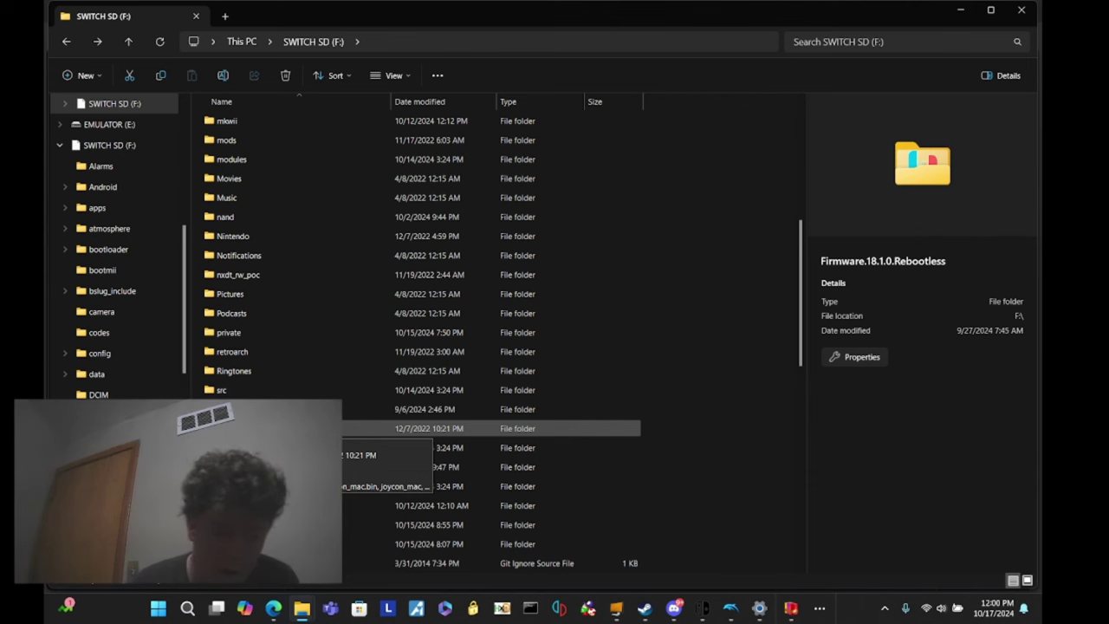
double_click(329, 428)
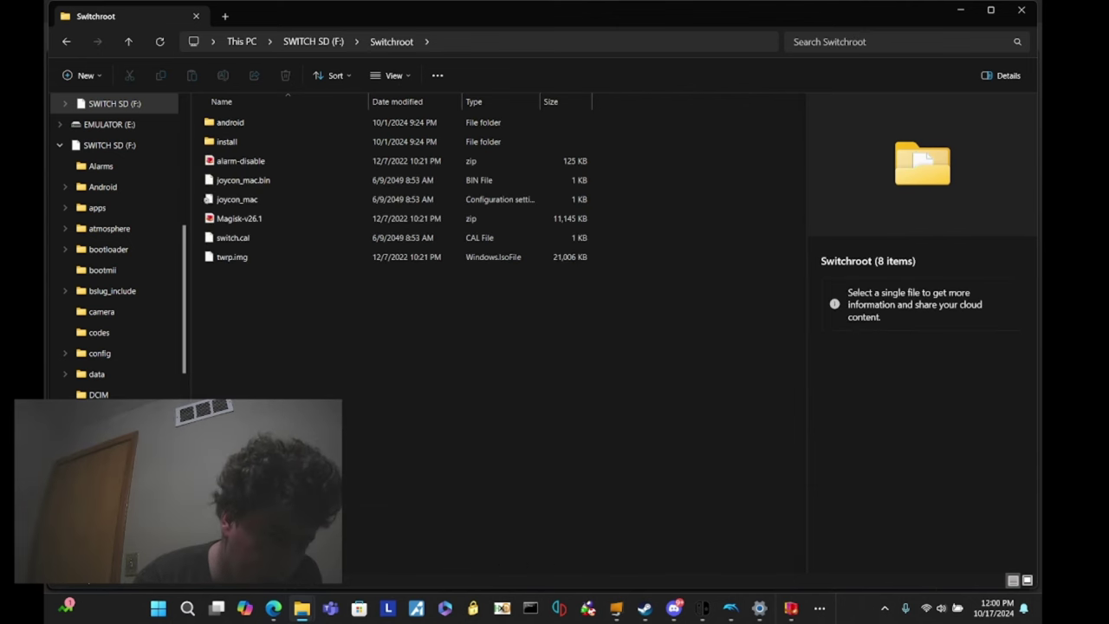
left_click(307, 49)
Look through the remaining folders and loose files in the SD card's root.
scroll(260, 339, "down", 2)
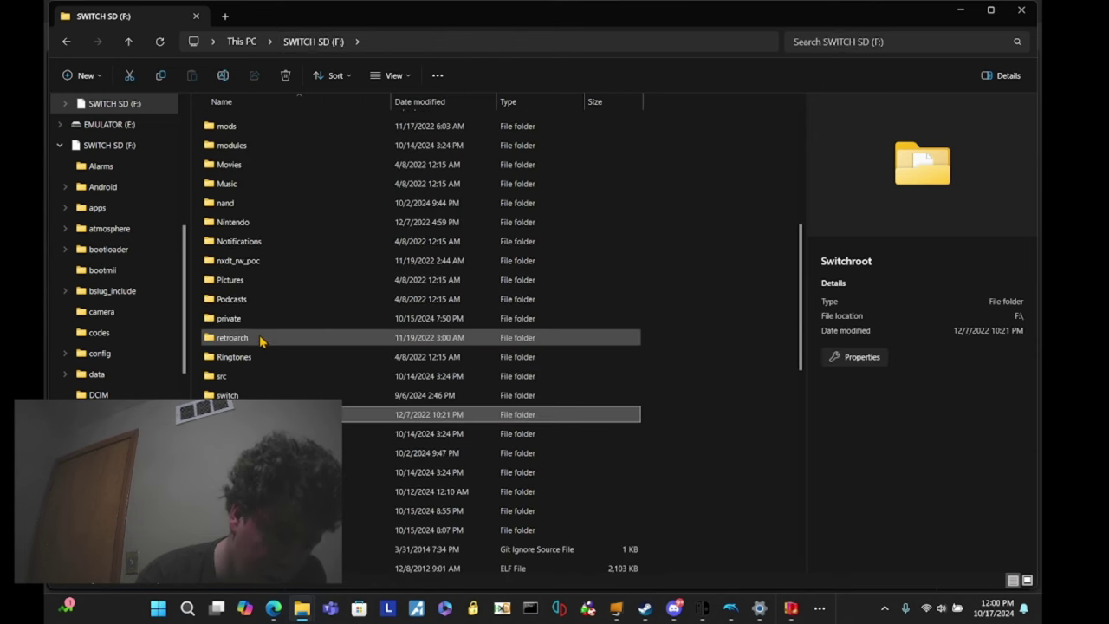
scroll(329, 475, "down", 2)
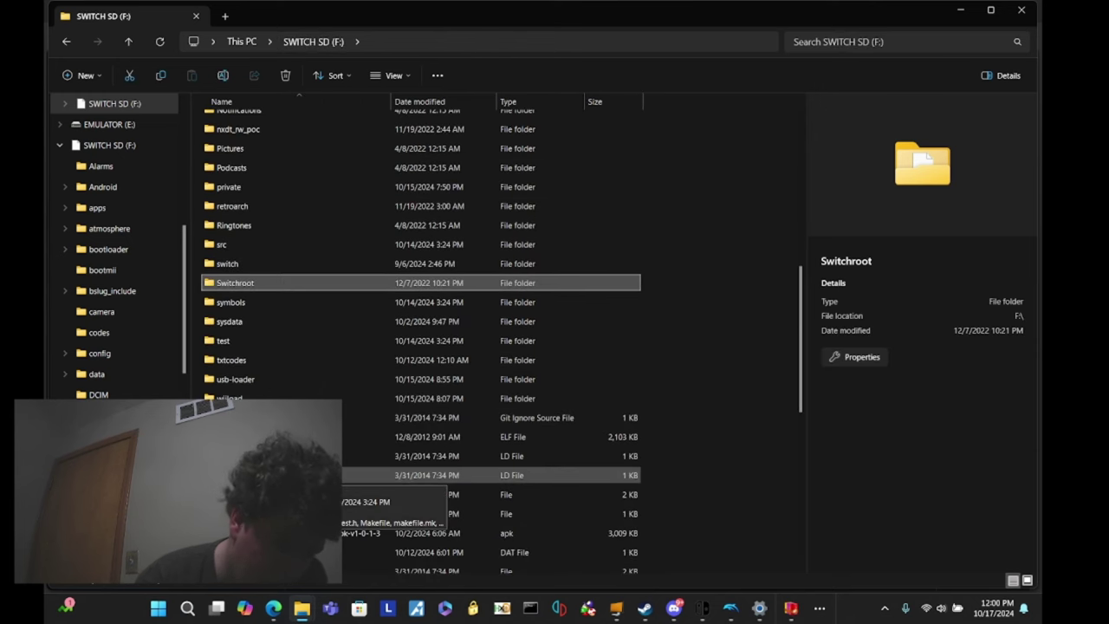
scroll(347, 475, "down", 3)
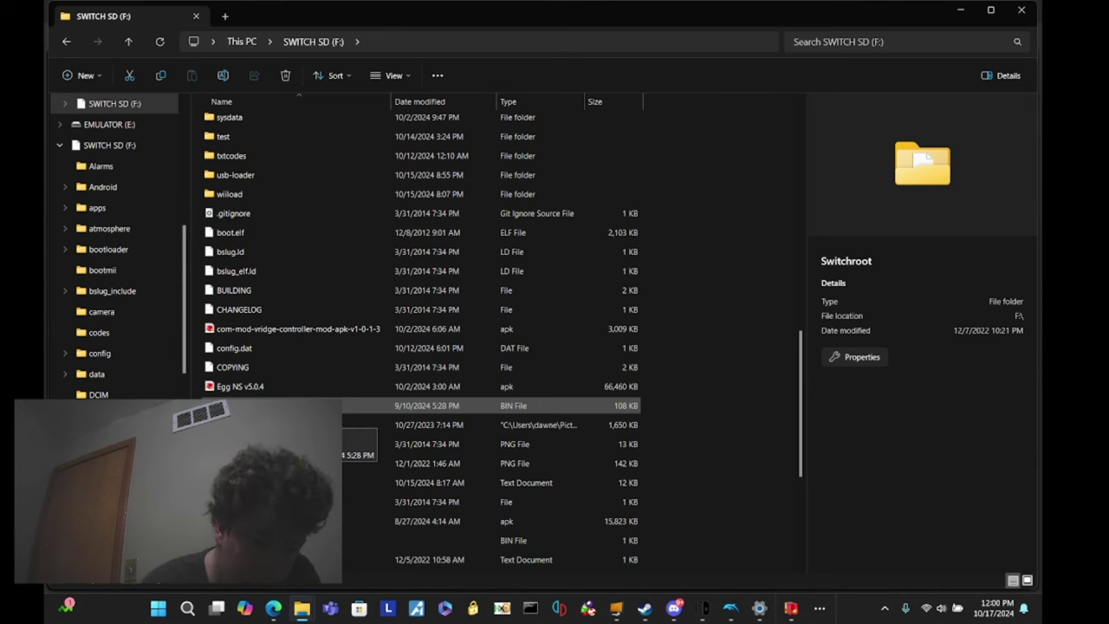
scroll(248, 255, "up", 15)
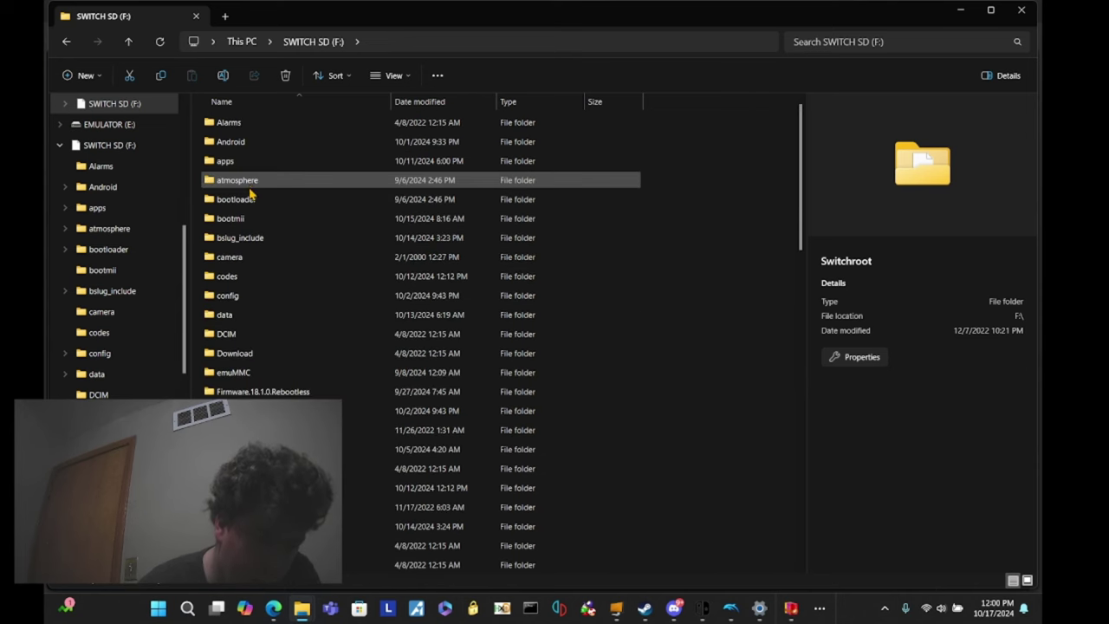
Open the SD card's bootloader folder, view the files in its payloads subfolder and go back.
double_click(252, 199)
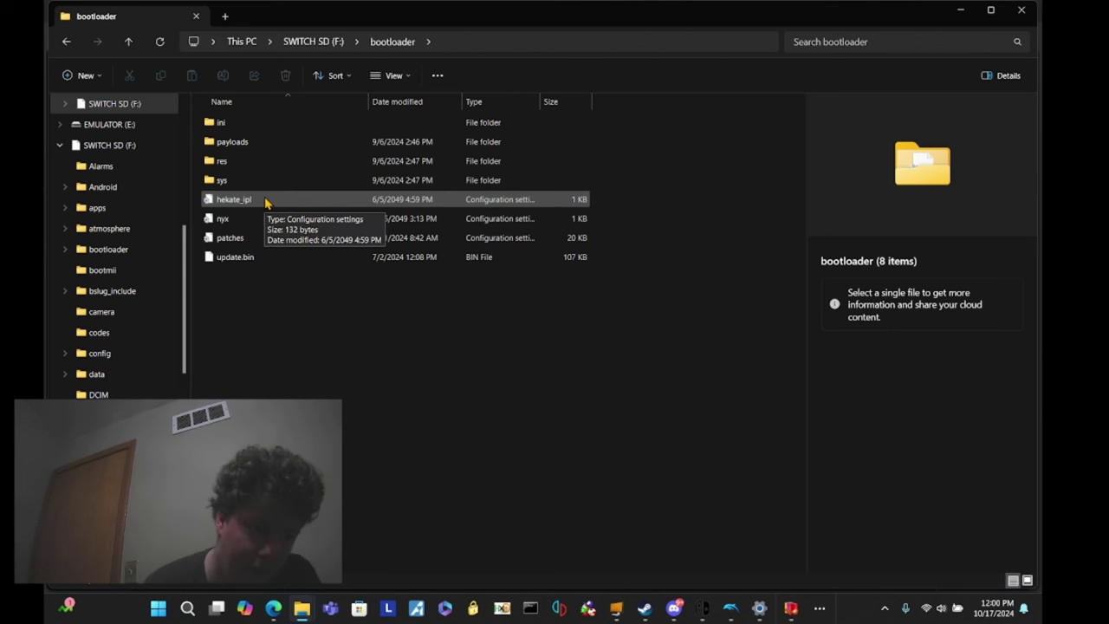
double_click(257, 152)
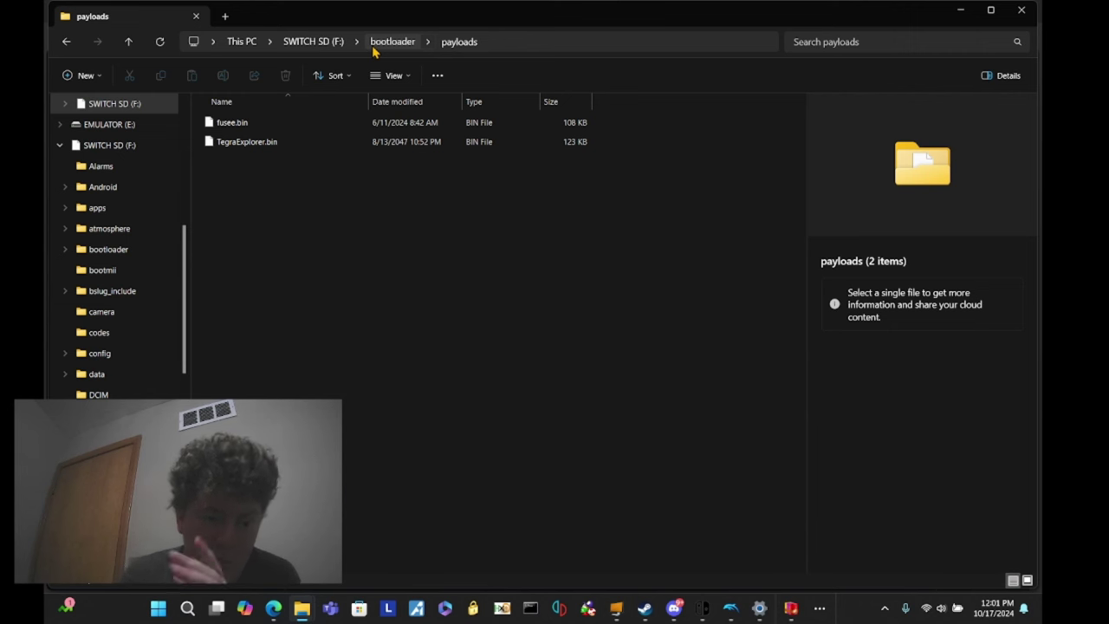
key("alt+Left")
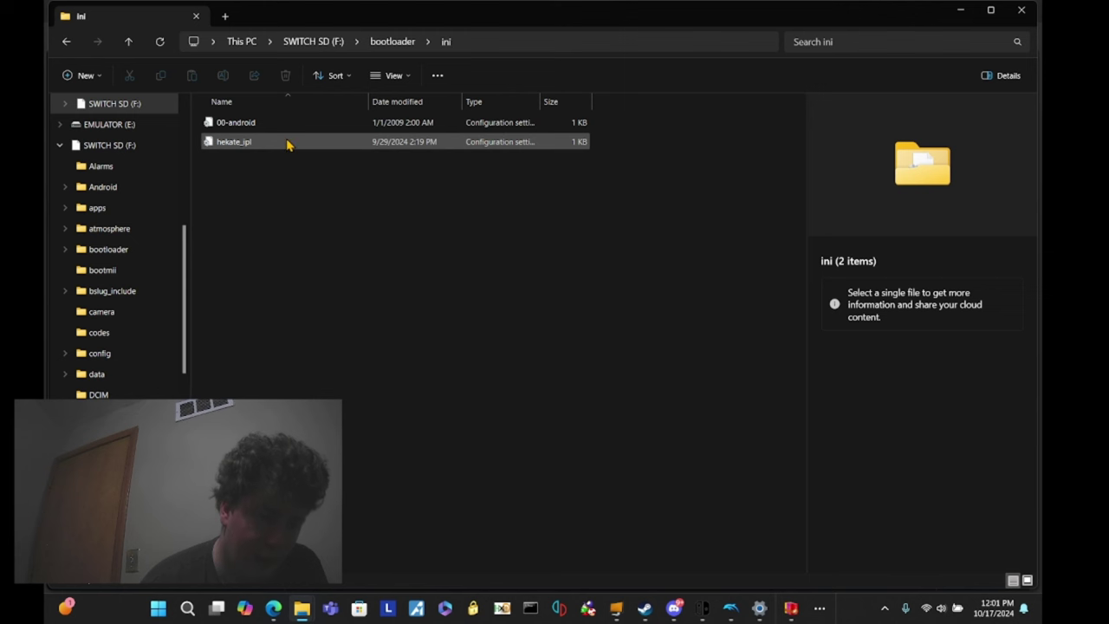
Open the hekate_ipl configuration file in bootloader/ini and examine its config, Atmosphere and Stock boot entries.
double_click(286, 144)
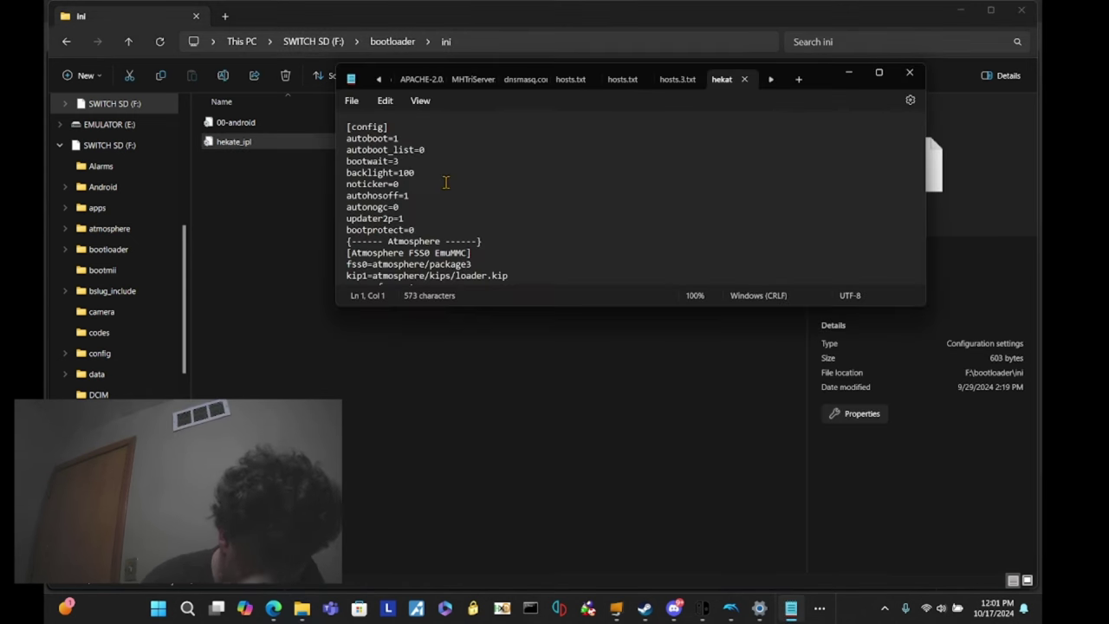
scroll(445, 182, "down", 3)
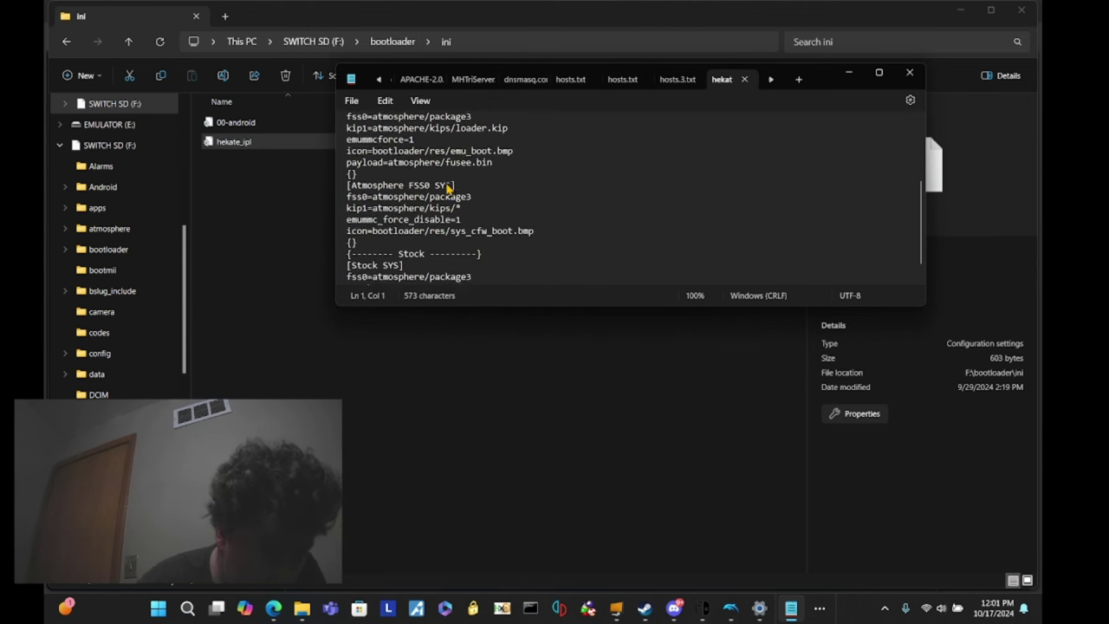
scroll(448, 186, "down", 2)
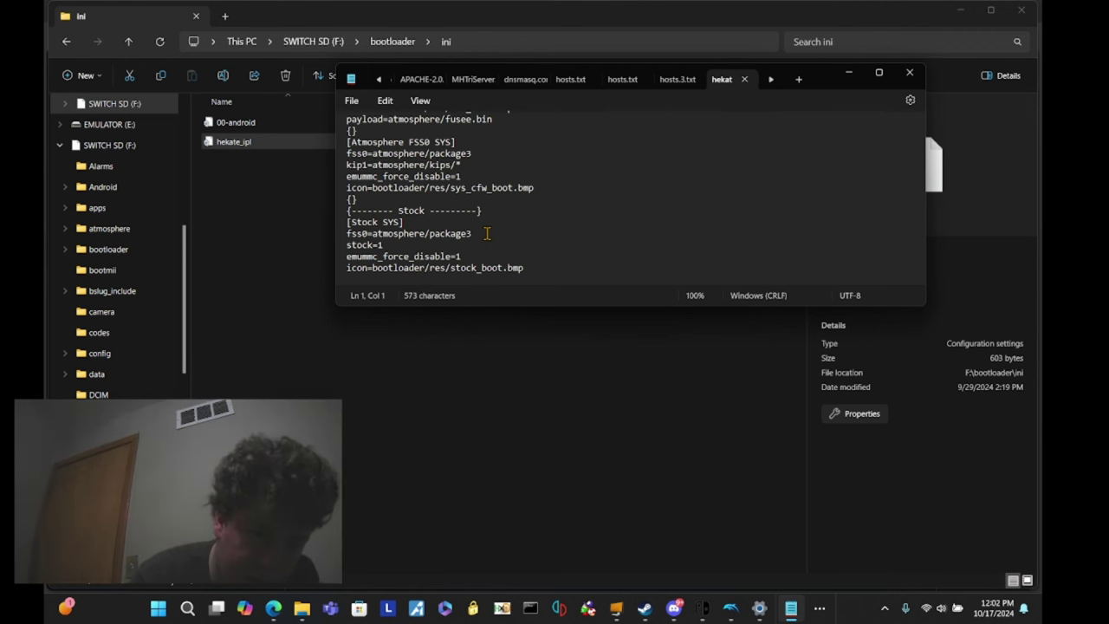
scroll(487, 233, "up", 2)
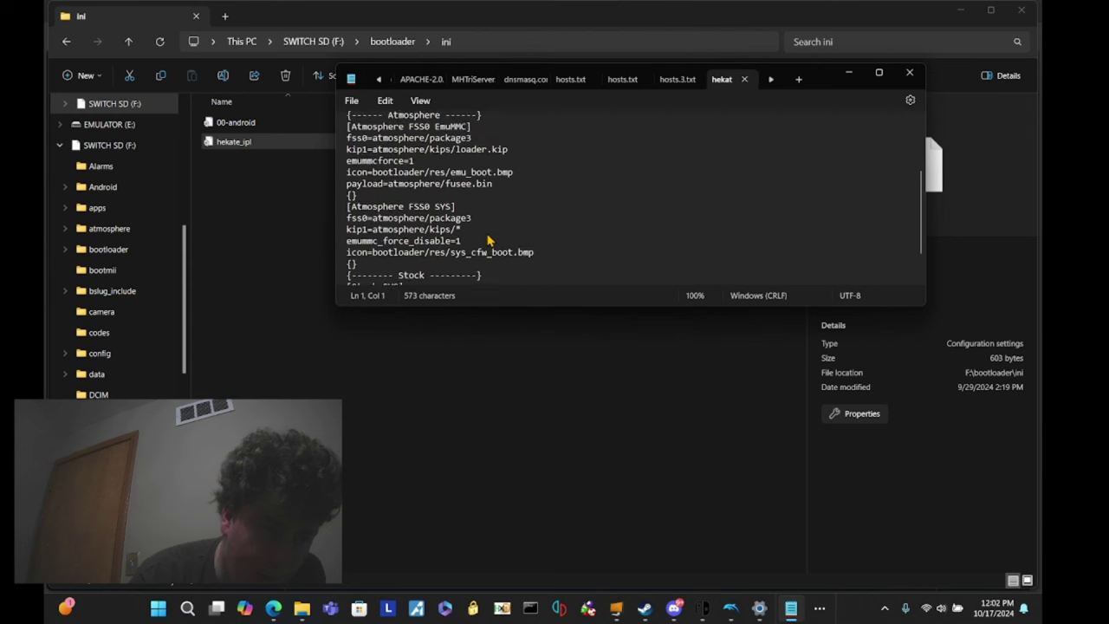
Review the Atmosphere and config entries of the hekate_ipl file once more and close the file.
scroll(488, 240, "up", 1)
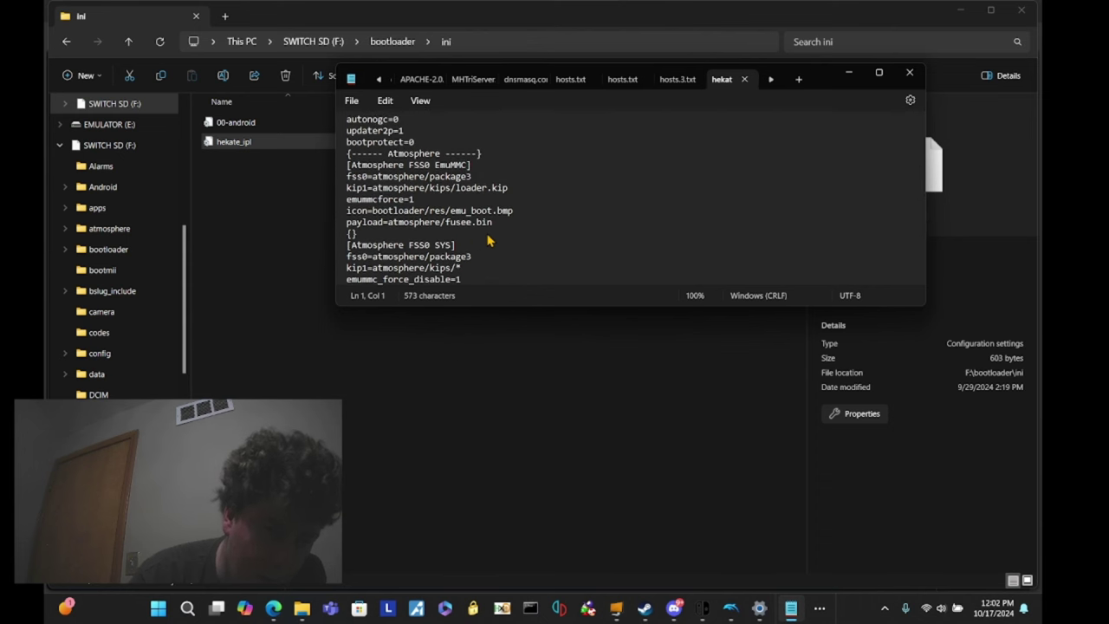
scroll(488, 240, "down", 1)
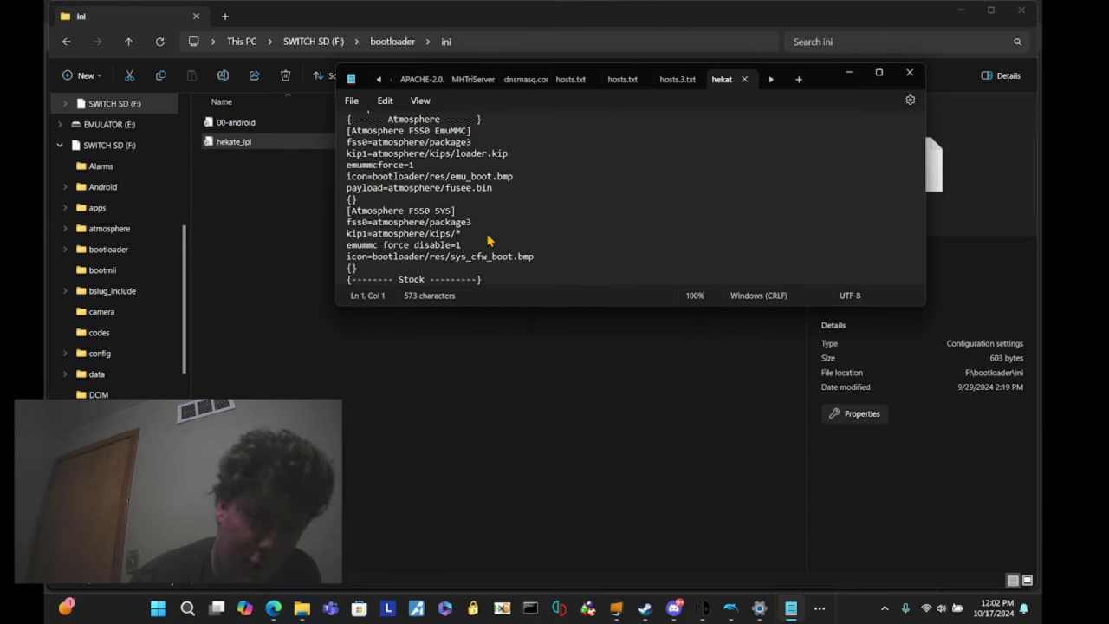
scroll(487, 241, "up", 4)
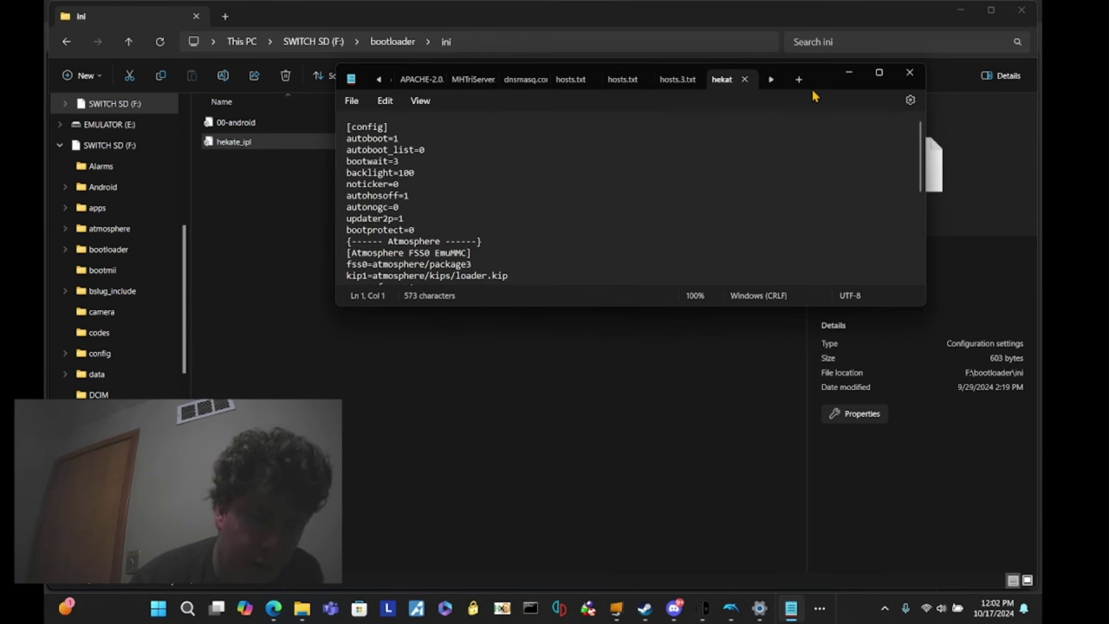
left_click(913, 73)
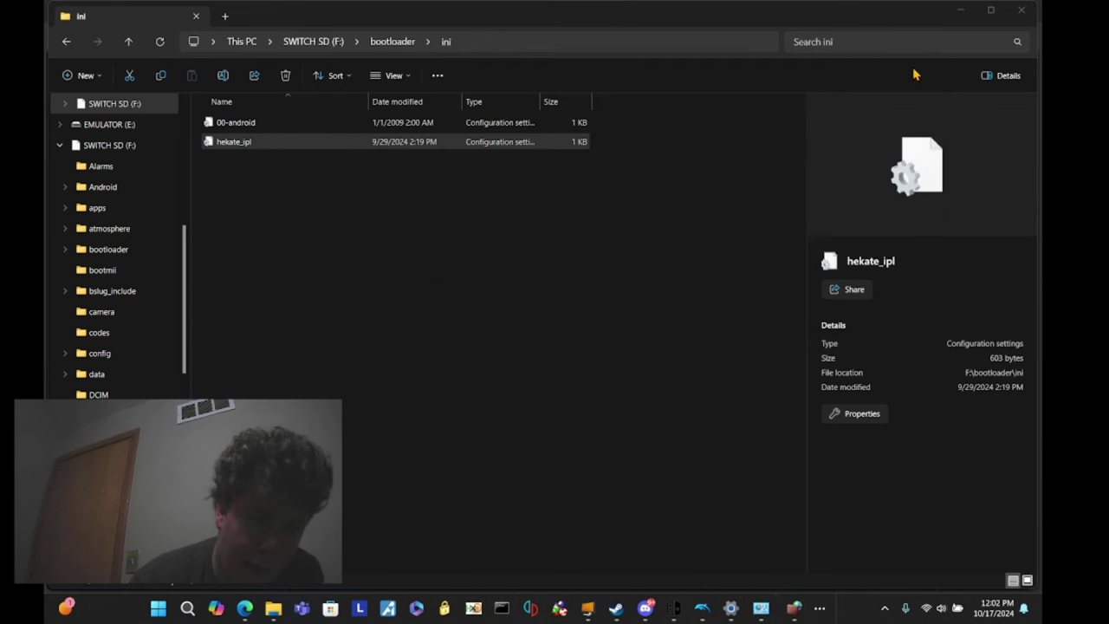
View the contents of the bootloader folder's sys subfolder and return to the SD card's root.
left_click(384, 37)
key("Escape")
left_click(396, 42)
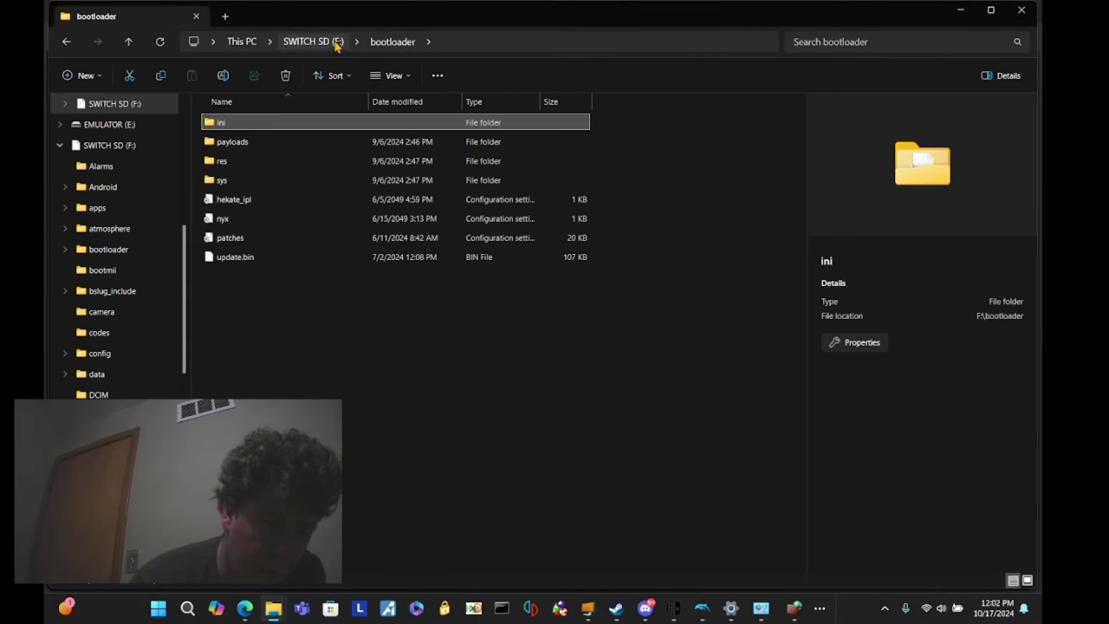
double_click(247, 180)
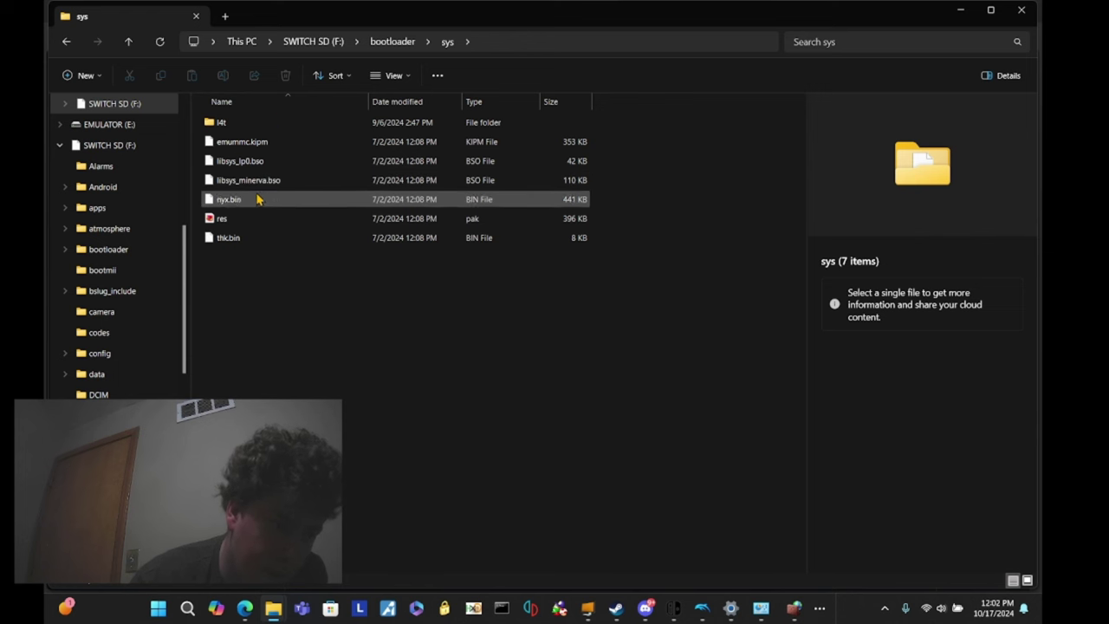
left_click(377, 40)
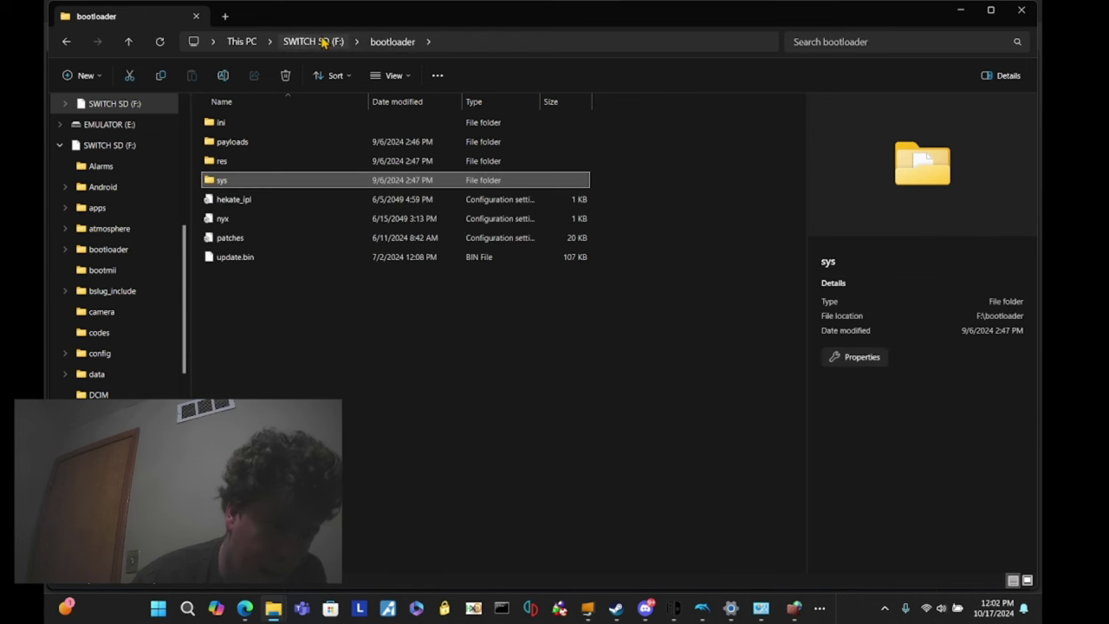
left_click(312, 42)
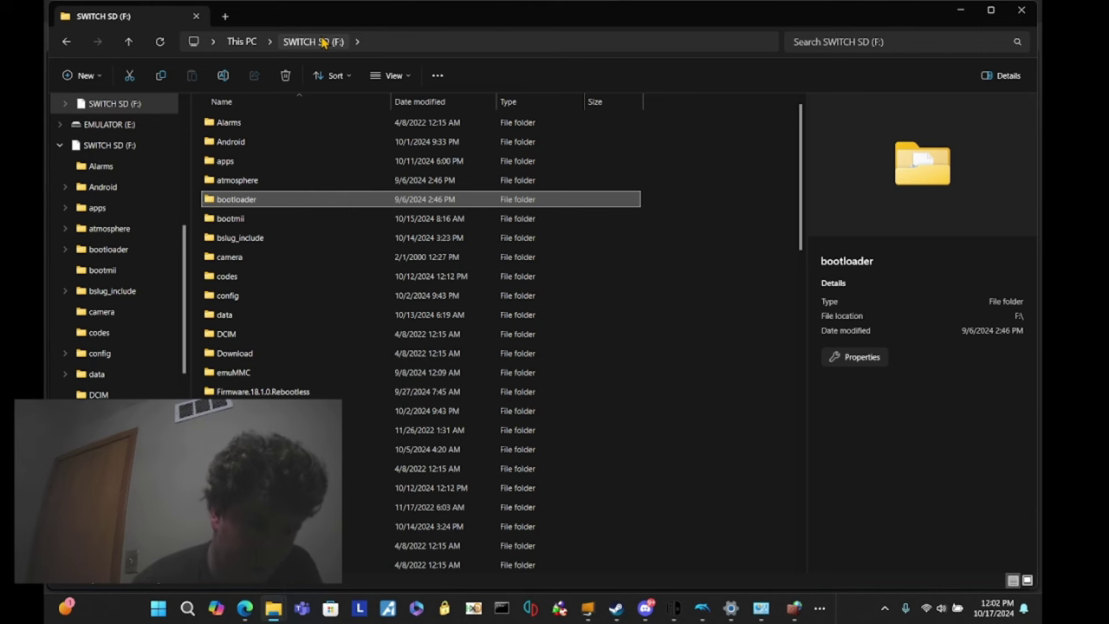
View the contents of the SD card's atmosphere folder, then look through the folders in the card's root.
double_click(272, 180)
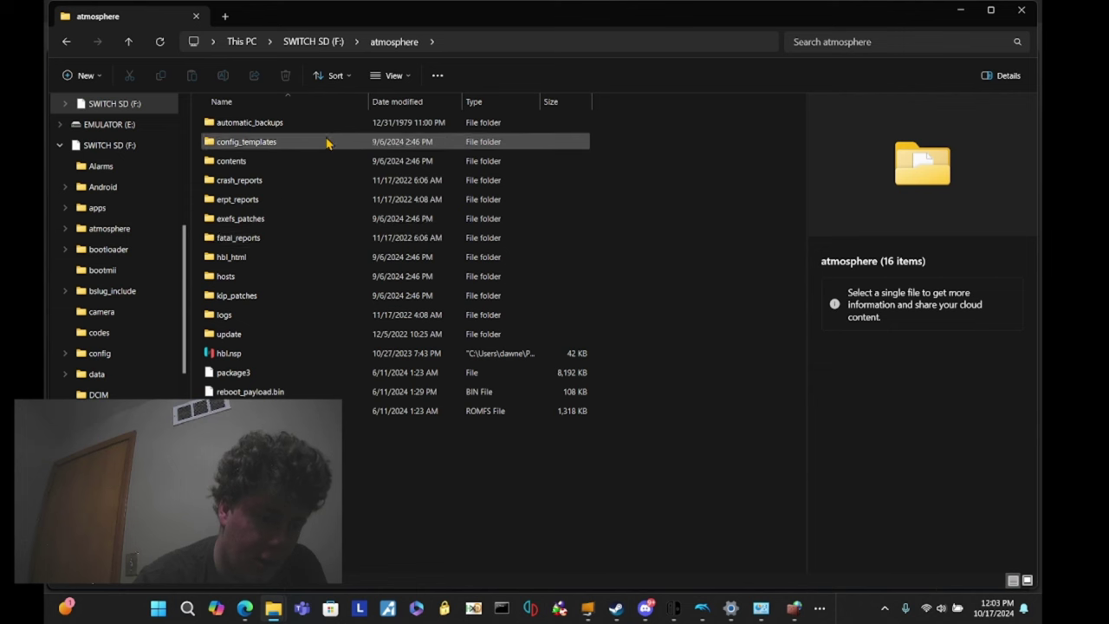
left_click(337, 47)
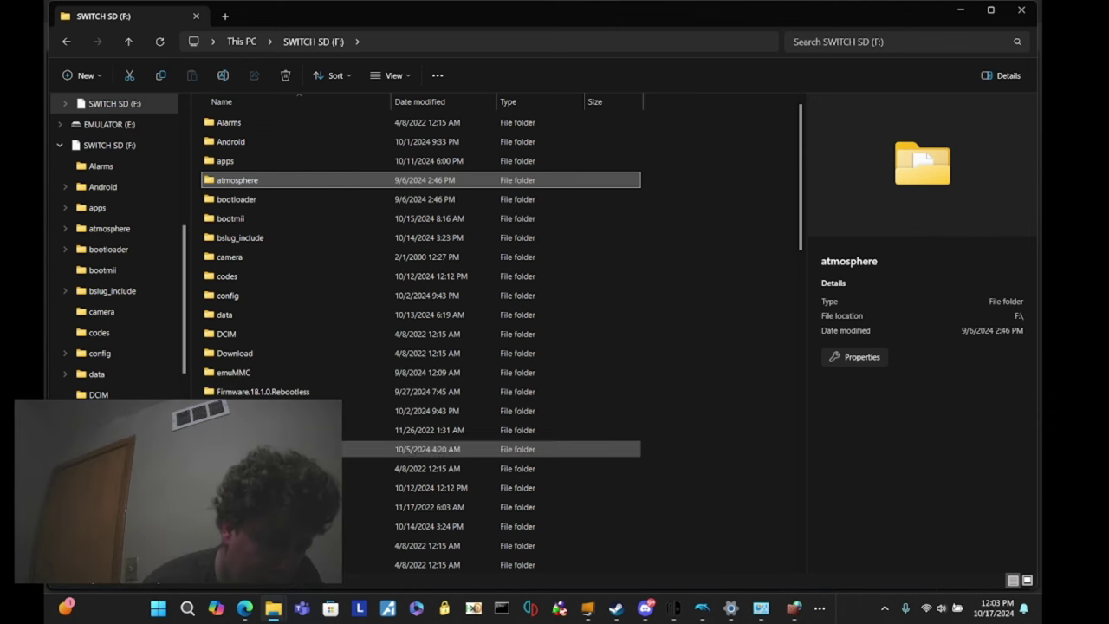
scroll(334, 450, "down", 4)
scroll(334, 451, "down", 1)
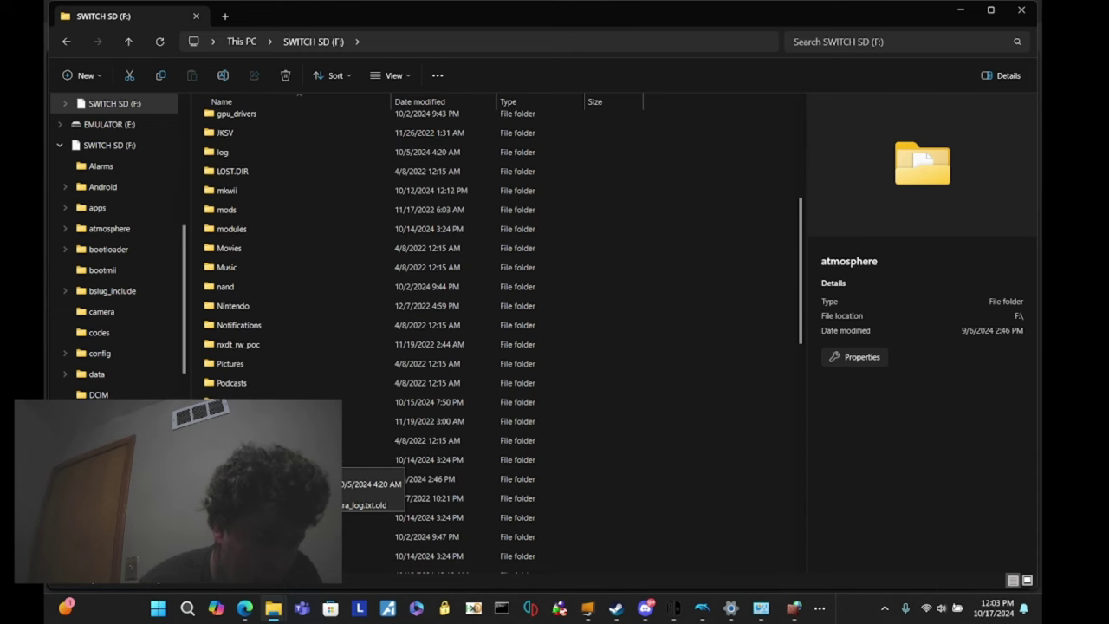
scroll(333, 450, "down", 1)
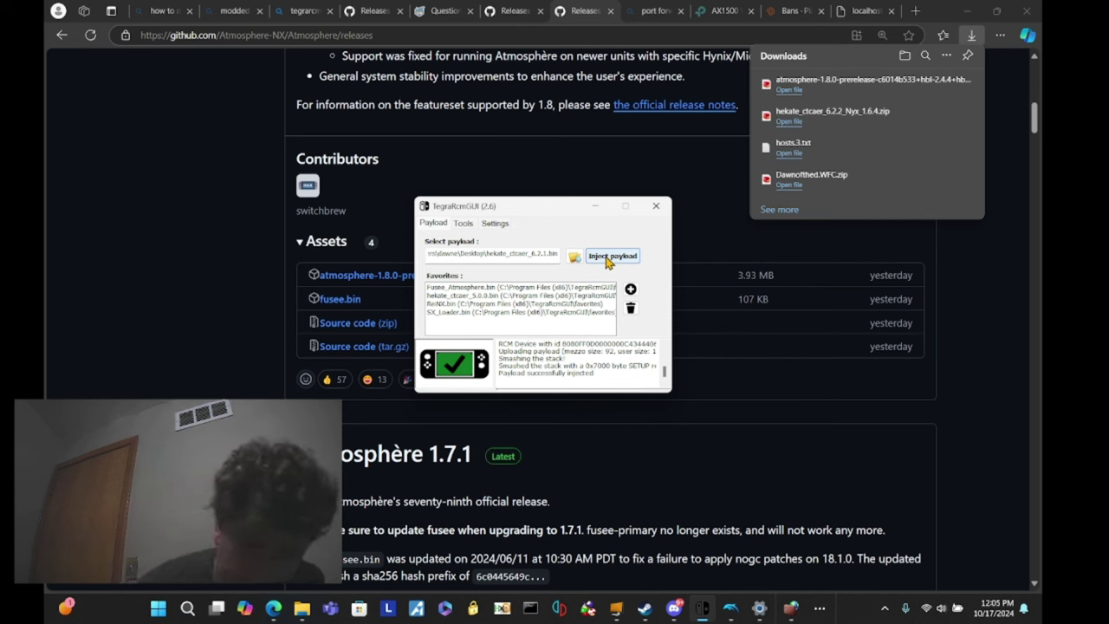
Inject the hekate_ctcaer_6.2.1.bin payload in TegraRcmGUI, agreeing to overwrite the stack again.
left_click(606, 257)
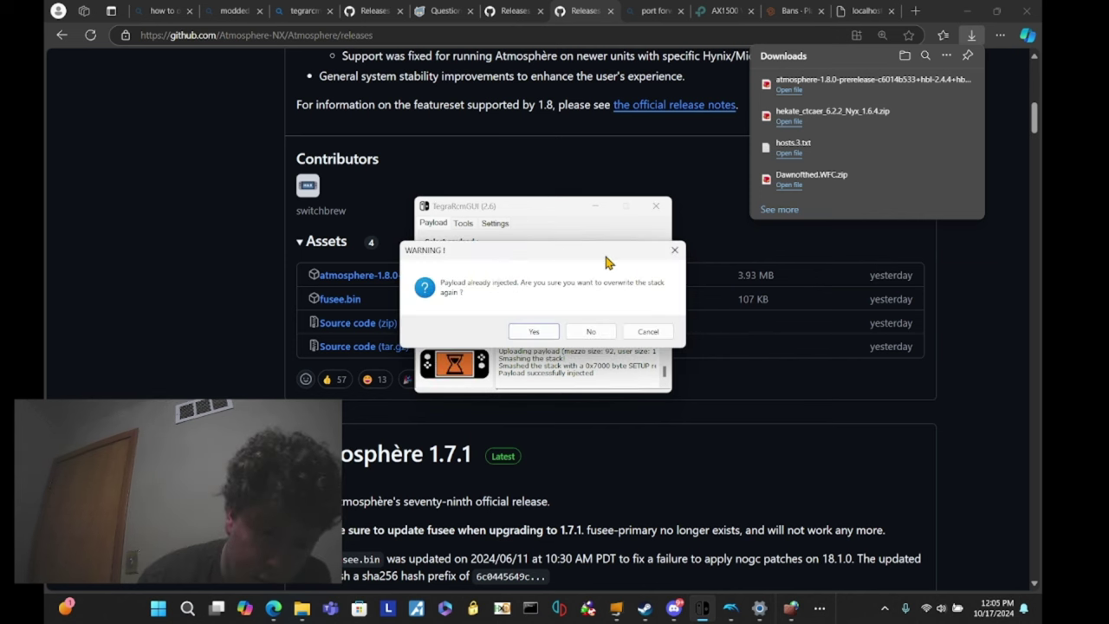
left_click(555, 329)
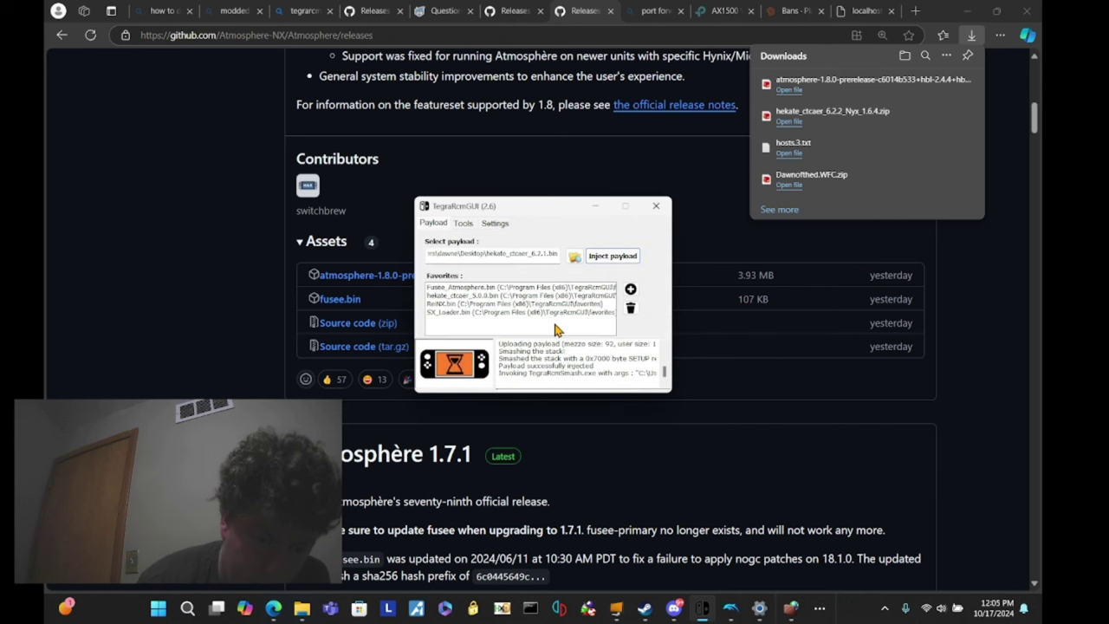